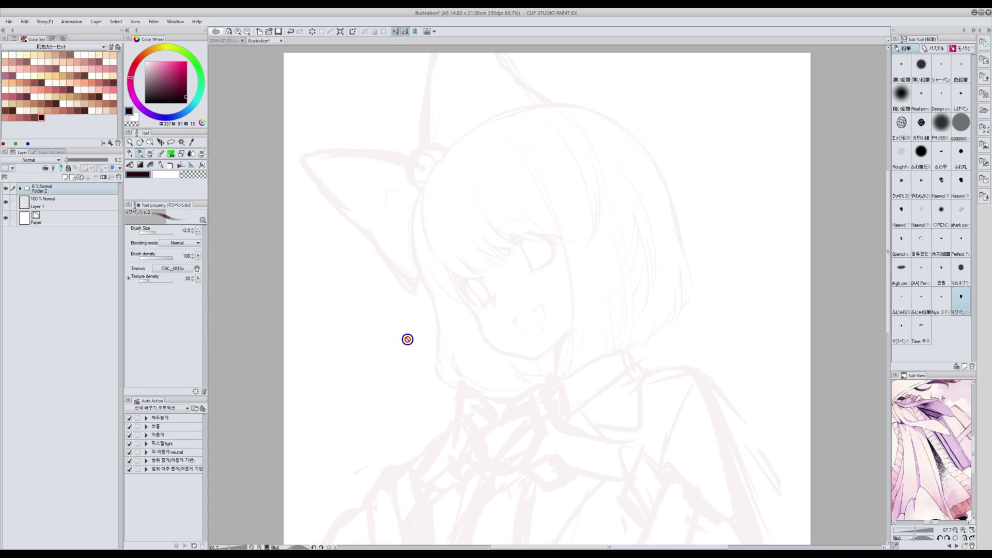
{"action": "left_click_drag", "start_coordinate": [521, 546], "coordinate": [515, 547]}
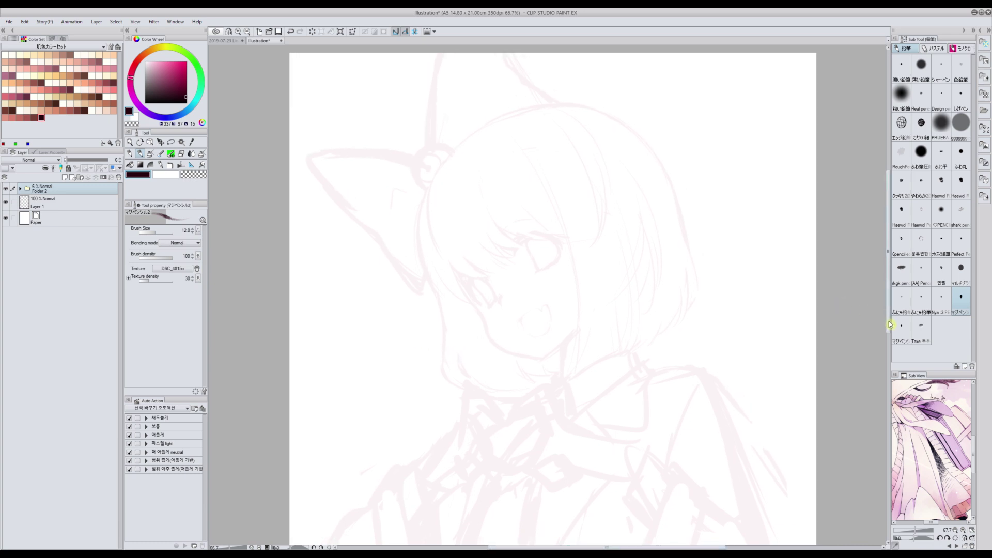
{"action": "left_click_drag", "start_coordinate": [890, 324], "coordinate": [891, 306]}
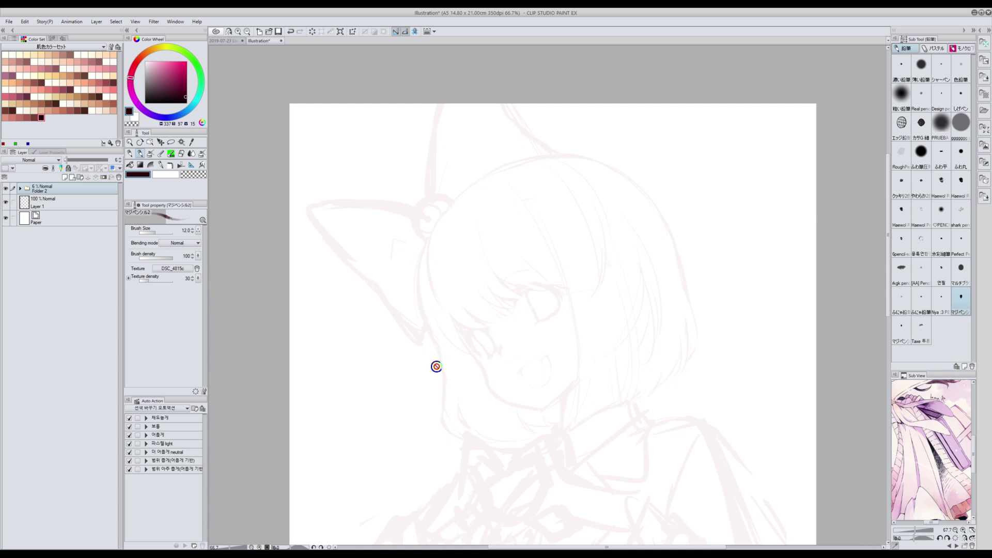
{"action": "left_click_drag", "start_coordinate": [606, 547], "coordinate": [606, 547]}
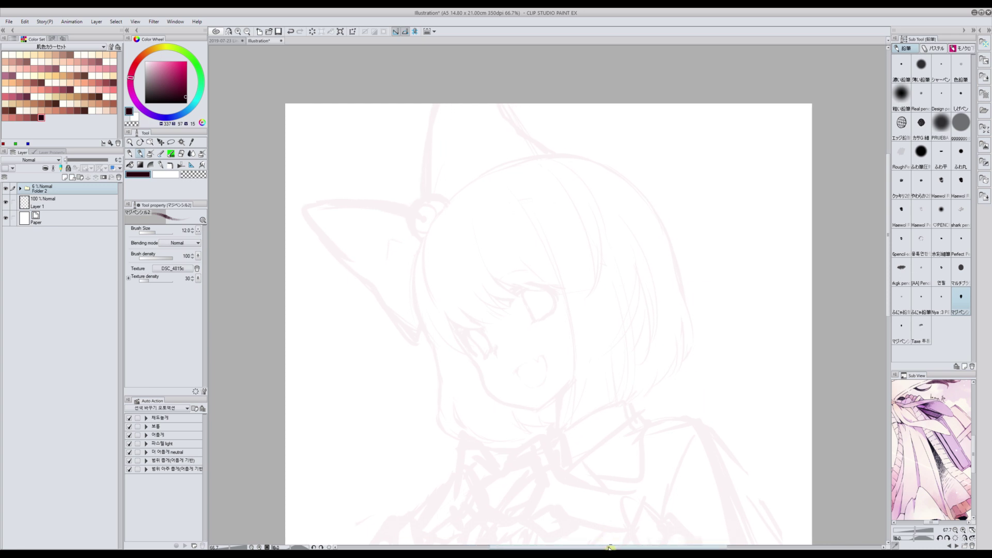
{"action": "left_click_drag", "start_coordinate": [610, 547], "coordinate": [604, 547]}
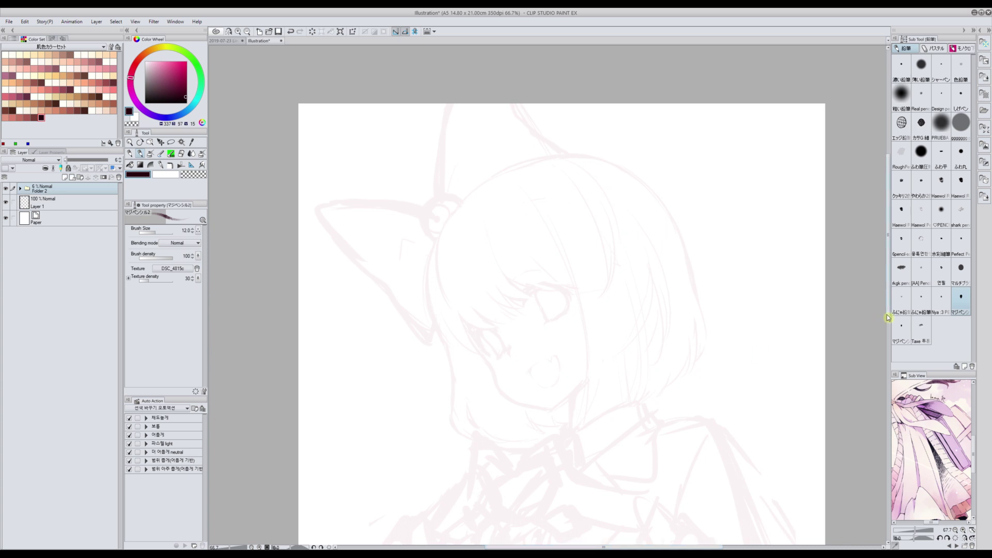
{"action": "left_click_drag", "start_coordinate": [890, 317], "coordinate": [890, 312]}
{"action": "scroll", "coordinate": [890, 312], "scroll_direction": "down", "scroll_amount": 1}
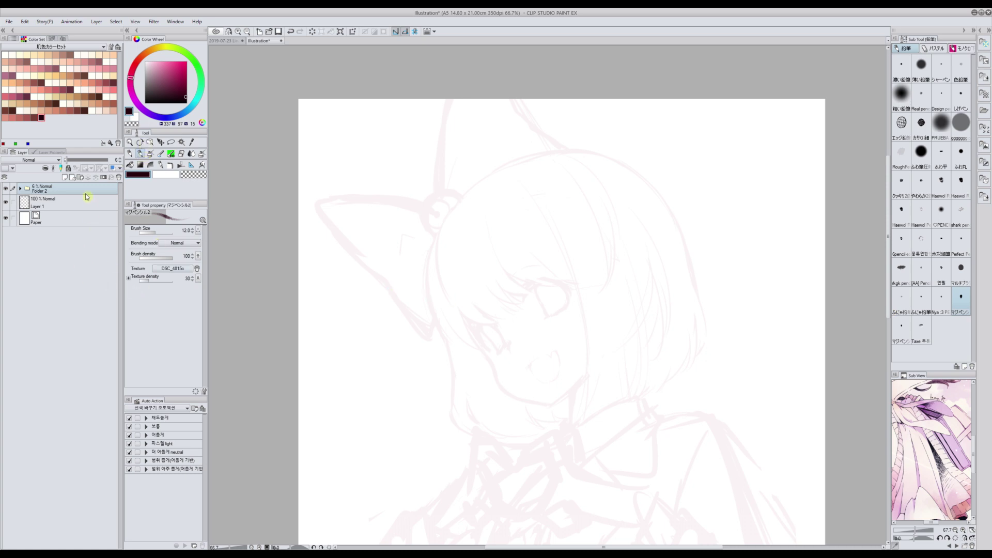
Add a vector layer above Folder 2 and choose the fine pencil brush with size 6.0
{"action": "left_click", "coordinate": [72, 178]}
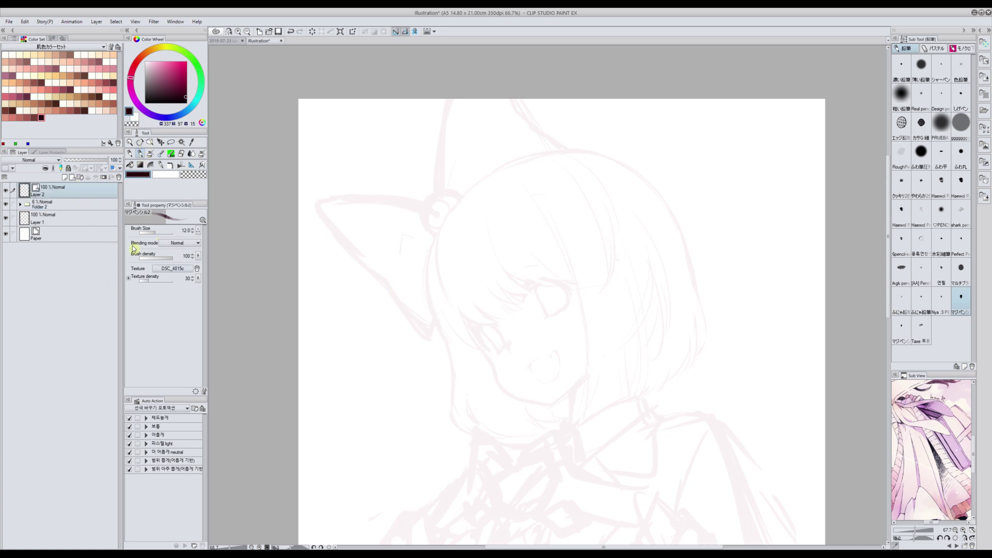
{"action": "left_click", "coordinate": [238, 31]}
{"action": "left_click", "coordinate": [898, 337]}
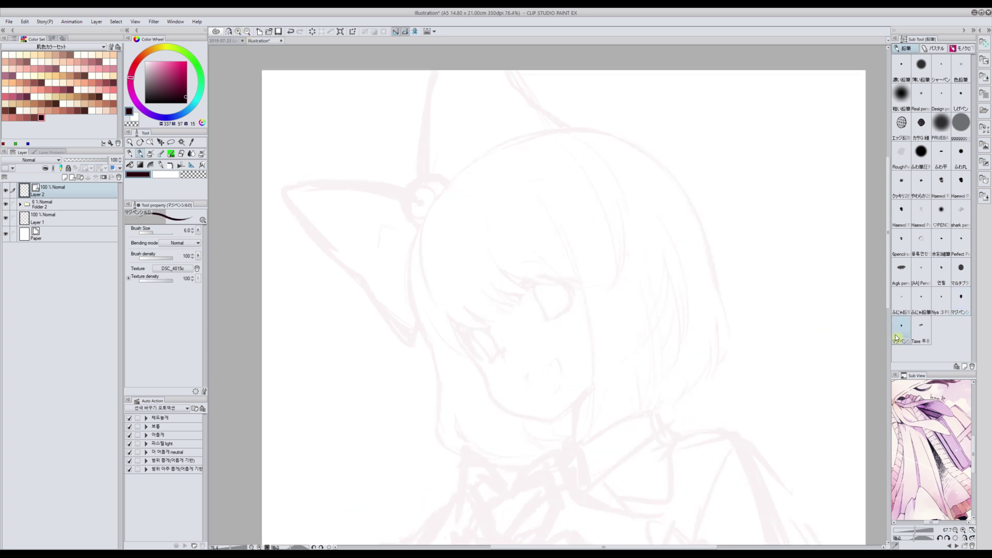
Ink the jagged lower edge of the bangs over the sketch with short tapered strokes, from above one eye across to the other
{"action": "scroll", "coordinate": [886, 303], "scroll_direction": "down", "scroll_amount": 2}
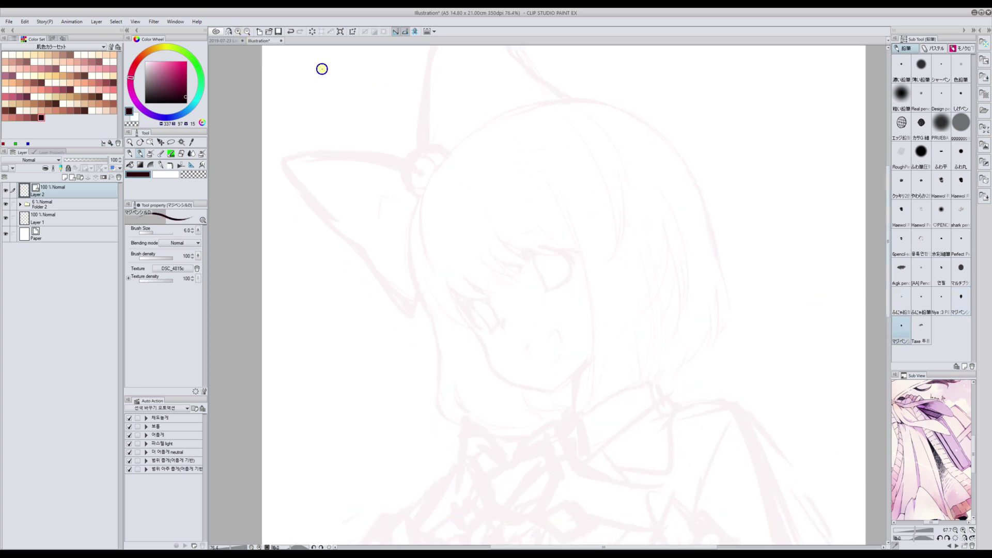
{"action": "left_click", "coordinate": [238, 32]}
{"action": "mouse_move", "coordinate": [412, 274]}
{"action": "left_mouse_down"}
{"action": "mouse_move", "coordinate": [464, 302]}
{"action": "mouse_move", "coordinate": [445, 296]}
{"action": "mouse_move", "coordinate": [473, 295]}
{"action": "mouse_move", "coordinate": [443, 292]}
{"action": "mouse_move", "coordinate": [473, 296]}
{"action": "mouse_move", "coordinate": [451, 281]}
{"action": "mouse_move", "coordinate": [467, 285]}
{"action": "mouse_move", "coordinate": [444, 275]}
{"action": "mouse_move", "coordinate": [480, 292]}
{"action": "mouse_move", "coordinate": [457, 284]}
{"action": "mouse_move", "coordinate": [487, 292]}
{"action": "mouse_move", "coordinate": [467, 277]}
{"action": "mouse_move", "coordinate": [500, 282]}
{"action": "left_mouse_up"}
{"action": "key", "text": "ctrl+z"}
{"action": "mouse_move", "coordinate": [465, 255]}
{"action": "left_mouse_down"}
{"action": "mouse_move", "coordinate": [512, 271]}
{"action": "mouse_move", "coordinate": [486, 248]}
{"action": "mouse_move", "coordinate": [522, 256]}
{"action": "mouse_move", "coordinate": [505, 250]}
{"action": "left_mouse_up"}
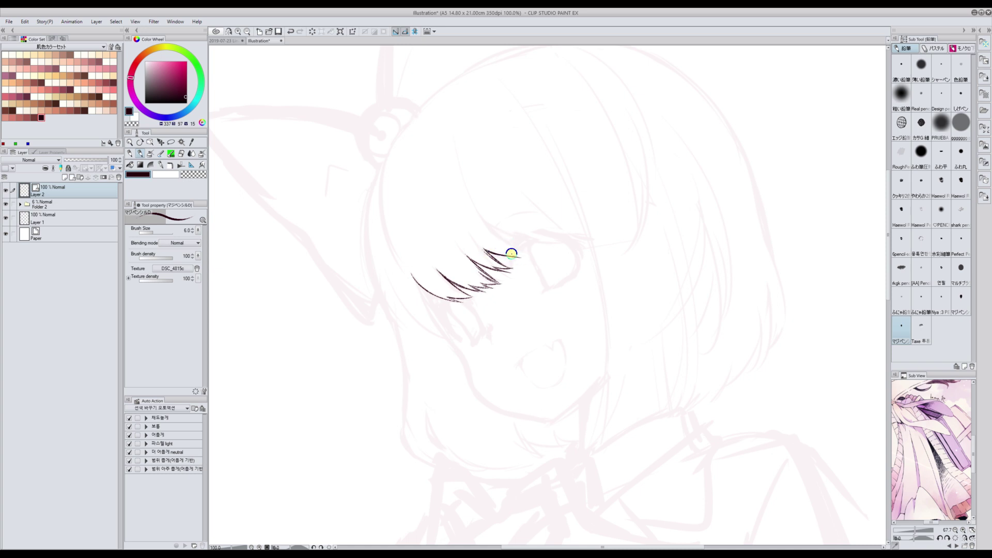
{"action": "left_click_drag", "start_coordinate": [486, 222], "coordinate": [491, 229]}
{"action": "left_click_drag", "start_coordinate": [486, 221], "coordinate": [522, 252]}
{"action": "left_click_drag", "start_coordinate": [489, 223], "coordinate": [537, 240]}
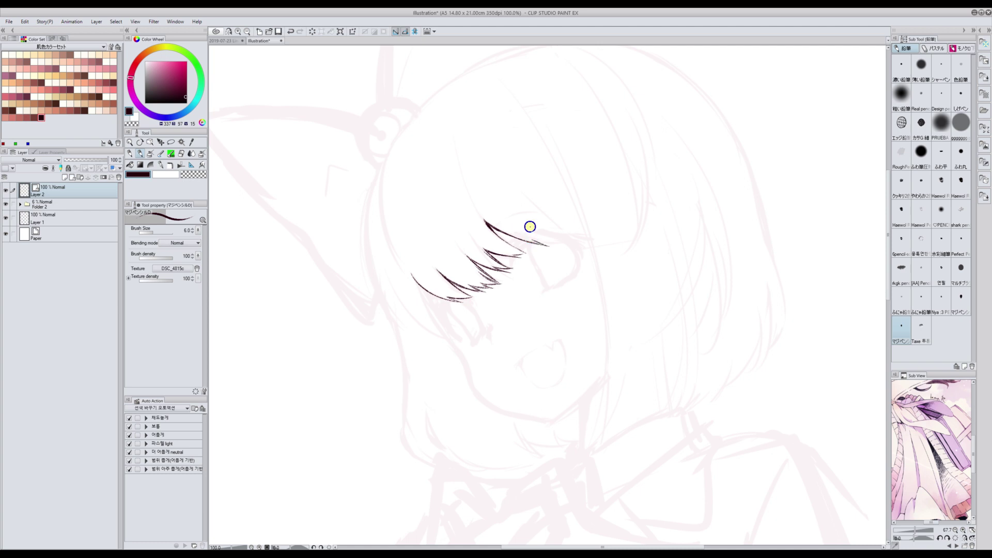
{"action": "mouse_move", "coordinate": [532, 237]}
{"action": "left_mouse_down"}
{"action": "mouse_move", "coordinate": [572, 243]}
{"action": "mouse_move", "coordinate": [562, 241]}
{"action": "left_mouse_up"}
Set the brush size of the drawn vector lines on Layer 2 to 8
{"action": "left_click", "coordinate": [247, 32]}
{"action": "left_click", "coordinate": [247, 32]}
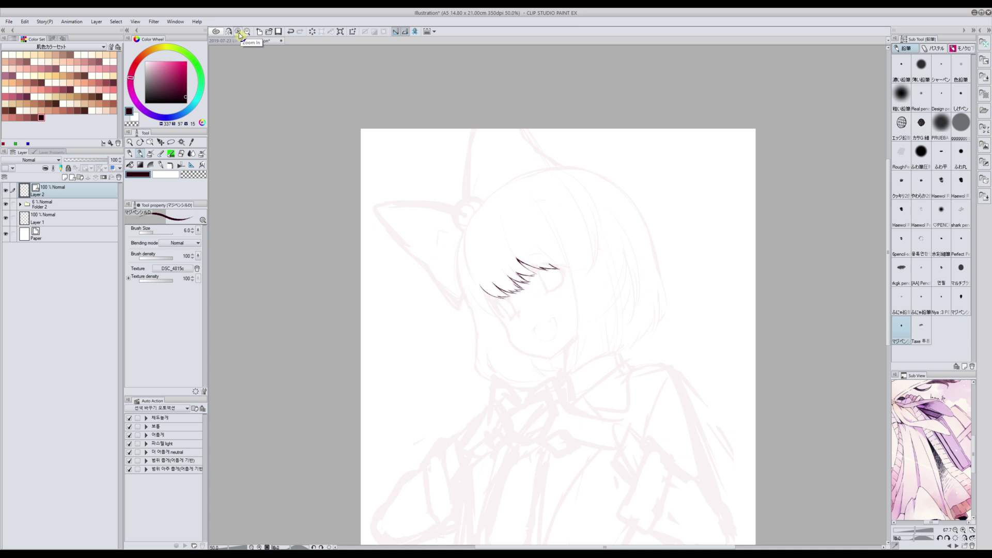
{"action": "left_click", "coordinate": [238, 32]}
{"action": "left_click", "coordinate": [238, 32]}
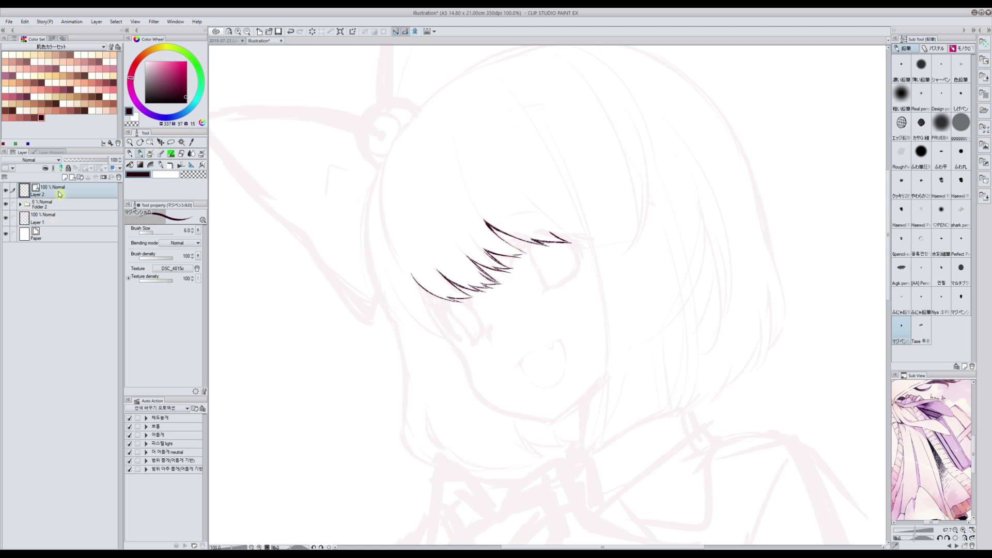
{"action": "left_click", "coordinate": [150, 143]}
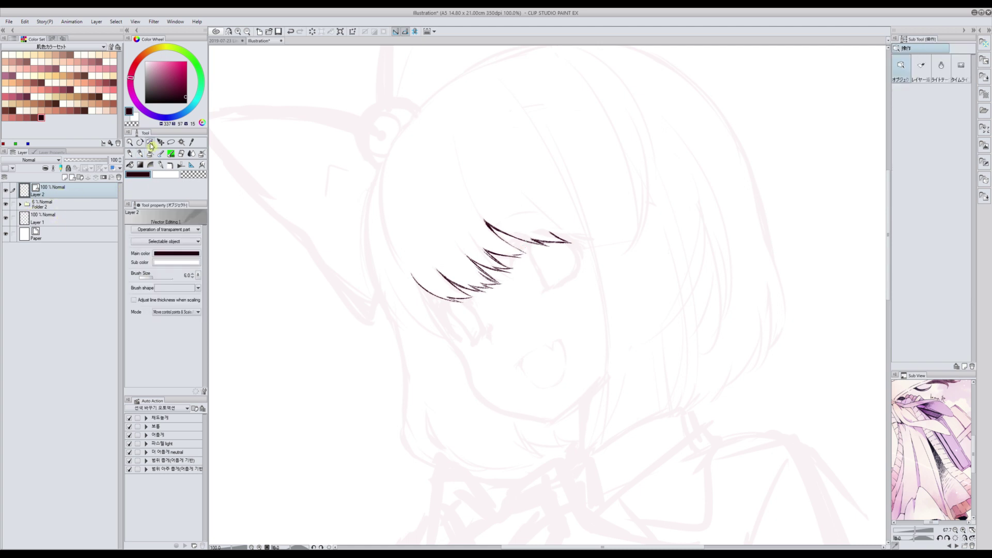
{"action": "left_click", "coordinate": [187, 276]}
{"action": "type", "text": "8"}
{"action": "key", "text": "Return"}
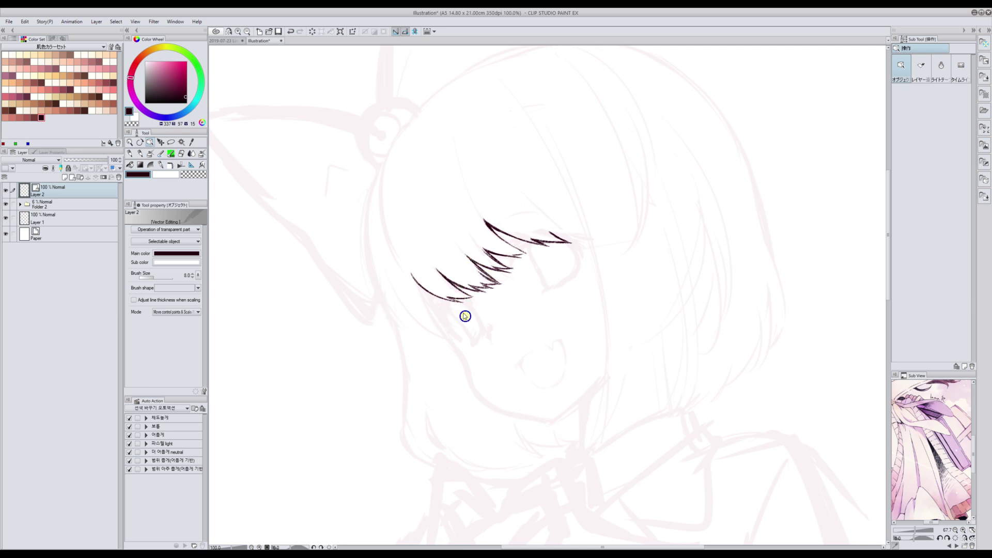
Open the 2019-09-01 HQ white illustration, examine the line art of the faces and suits up close, and close it
{"action": "left_click", "coordinate": [24, 21]}
{"action": "left_click", "coordinate": [45, 43]}
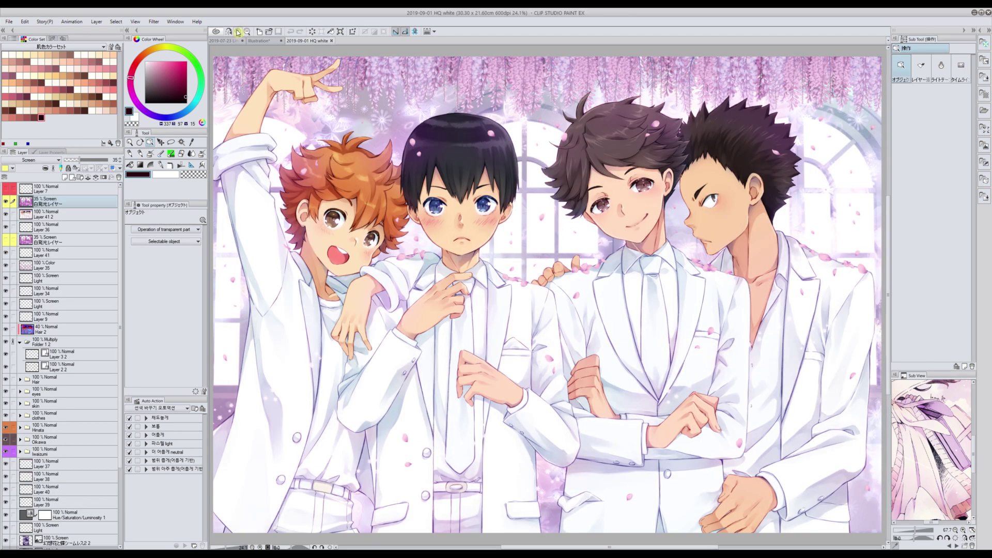
{"action": "left_click", "coordinate": [238, 32]}
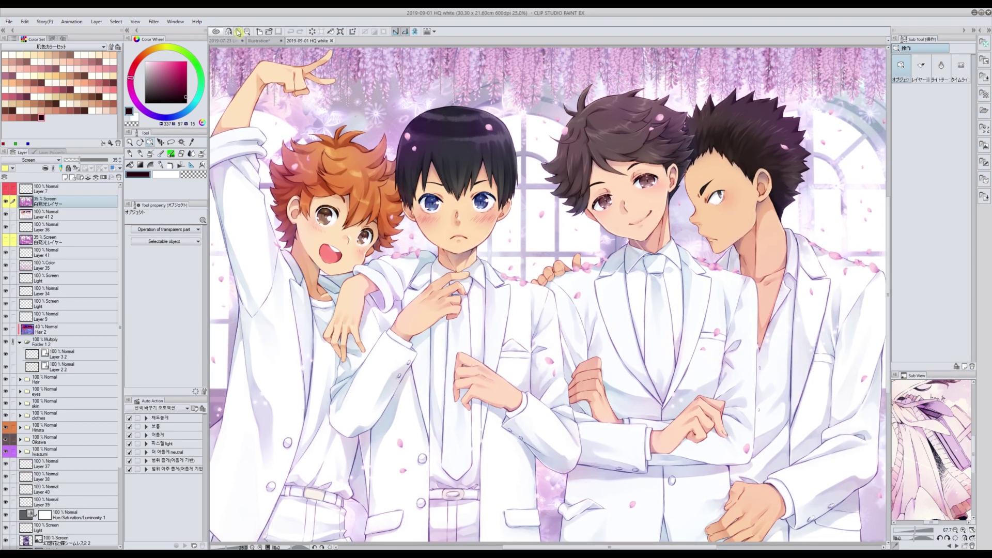
{"action": "left_click", "coordinate": [238, 32]}
{"action": "left_click", "coordinate": [238, 32]}
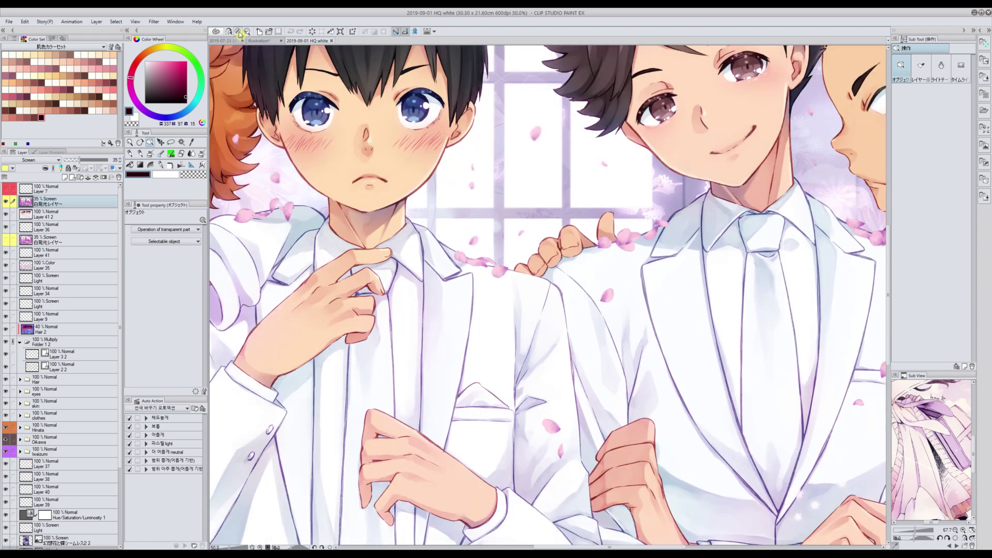
{"action": "left_click", "coordinate": [238, 32]}
{"action": "left_click", "coordinate": [238, 33]}
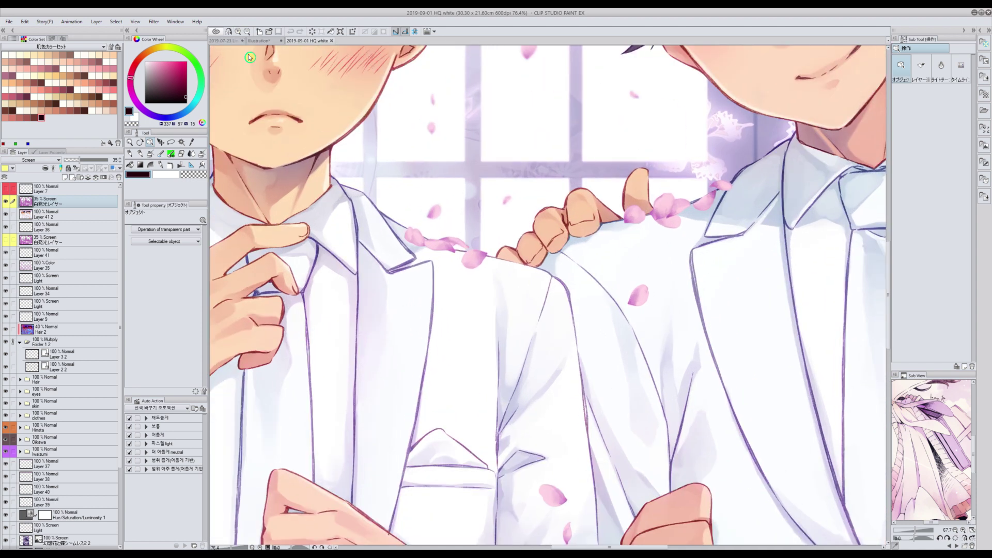
{"action": "left_click_drag", "start_coordinate": [888, 315], "coordinate": [888, 282]}
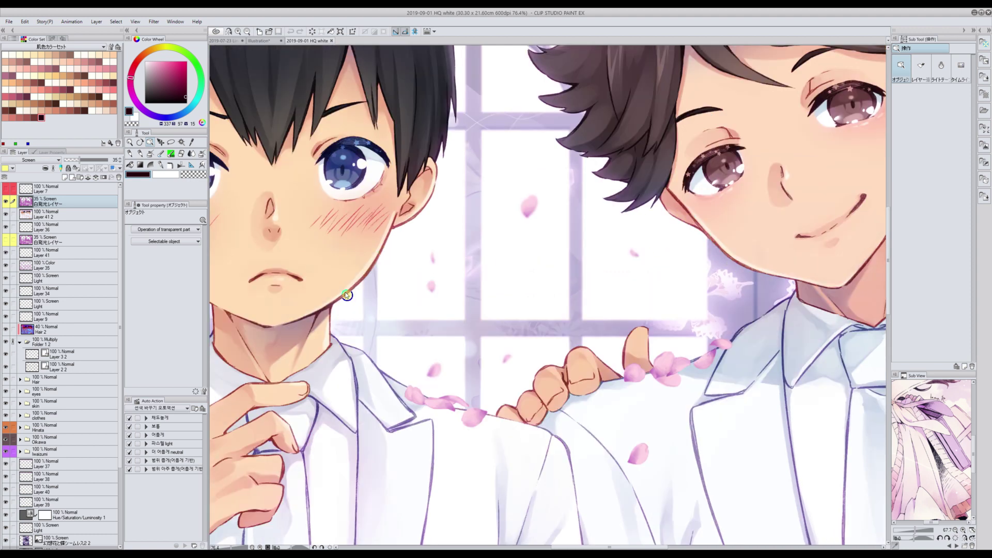
{"action": "left_click_drag", "start_coordinate": [553, 547], "coordinate": [517, 547]}
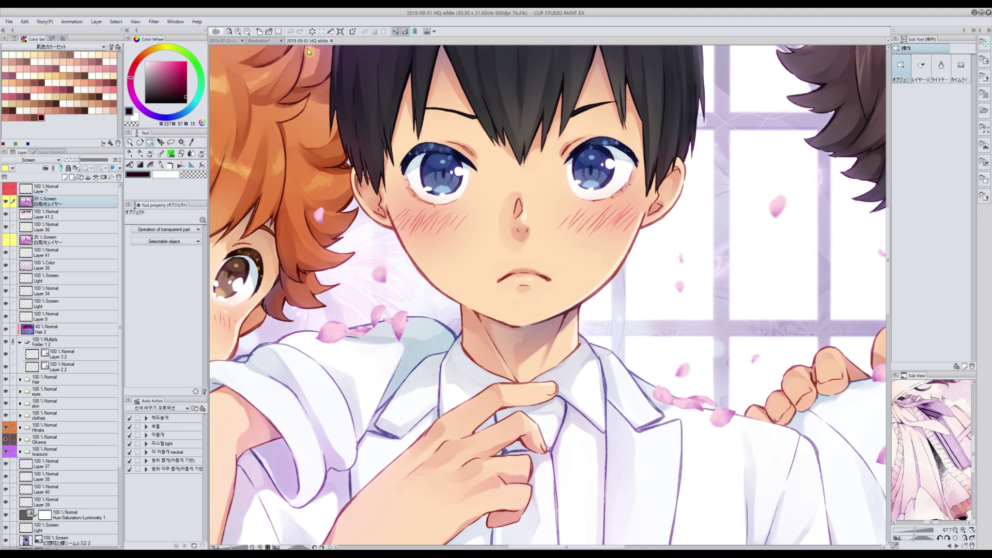
{"action": "left_click", "coordinate": [332, 41]}
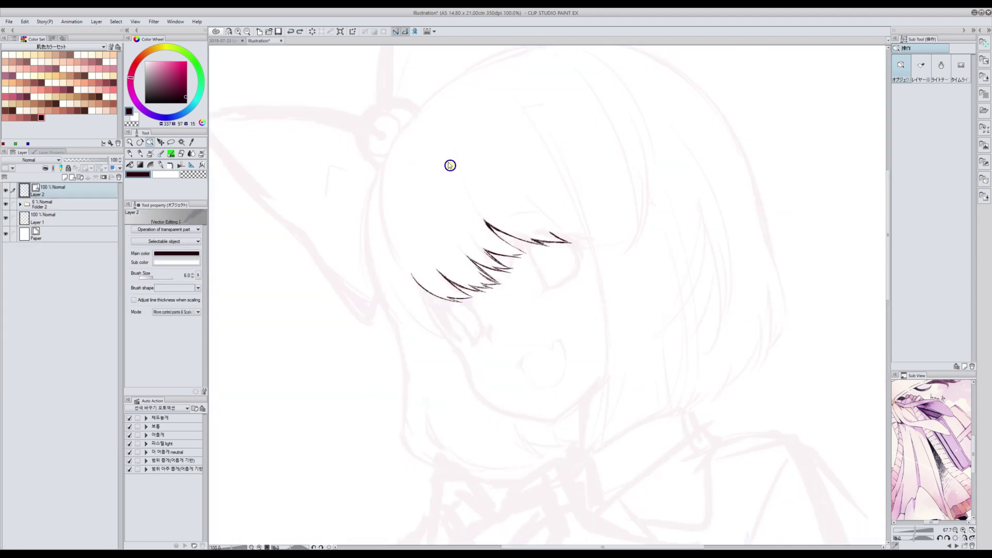
Draw layered hair strand strokes above the open eye with the textured pencil brush at size 12.0, following the sketch
{"action": "left_click", "coordinate": [141, 155]}
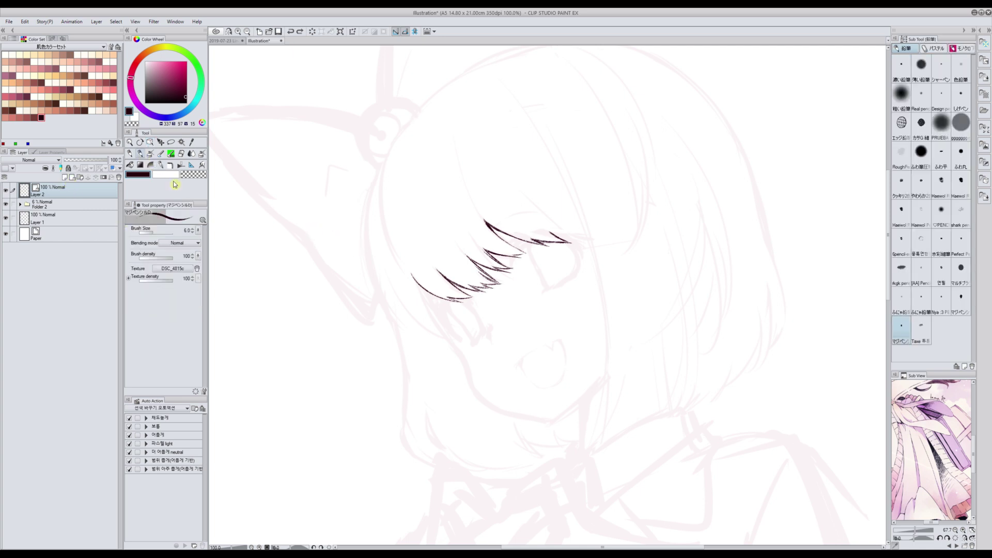
{"action": "left_click", "coordinate": [959, 304]}
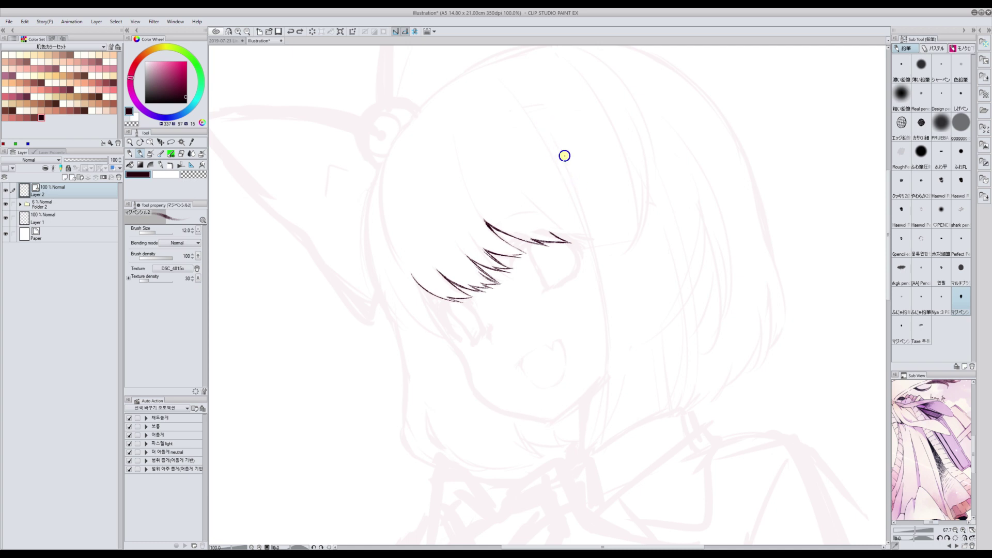
{"action": "left_click_drag", "start_coordinate": [544, 138], "coordinate": [579, 219]}
{"action": "left_click_drag", "start_coordinate": [555, 159], "coordinate": [586, 248]}
{"action": "left_click_drag", "start_coordinate": [554, 158], "coordinate": [592, 246]}
{"action": "left_click_drag", "start_coordinate": [566, 187], "coordinate": [594, 258]}
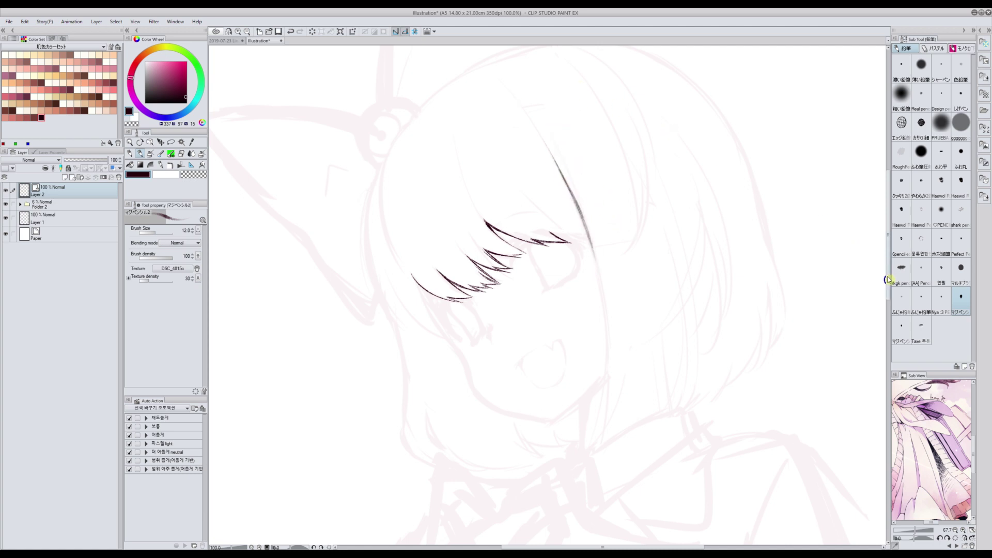
{"action": "scroll", "coordinate": [885, 279], "scroll_direction": "up", "scroll_amount": 2}
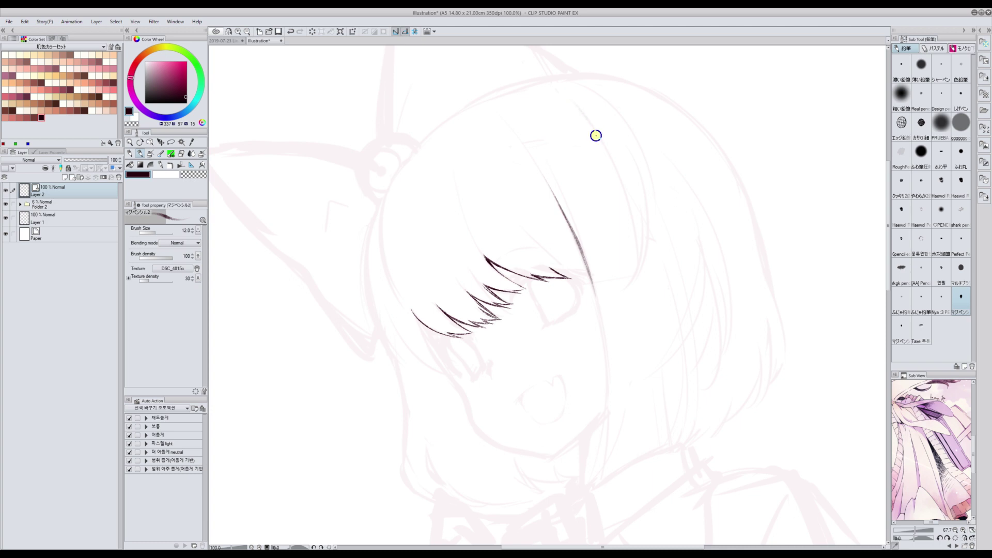
{"action": "mouse_move", "coordinate": [594, 137]}
{"action": "left_mouse_down"}
{"action": "mouse_move", "coordinate": [570, 115]}
{"action": "mouse_move", "coordinate": [579, 147]}
{"action": "mouse_move", "coordinate": [567, 125]}
{"action": "mouse_move", "coordinate": [578, 149]}
{"action": "mouse_move", "coordinate": [565, 128]}
{"action": "mouse_move", "coordinate": [572, 152]}
{"action": "mouse_move", "coordinate": [556, 134]}
{"action": "left_mouse_up"}
{"action": "mouse_move", "coordinate": [562, 153]}
{"action": "left_mouse_down"}
{"action": "mouse_move", "coordinate": [558, 138]}
{"action": "mouse_move", "coordinate": [558, 154]}
{"action": "mouse_move", "coordinate": [550, 136]}
{"action": "mouse_move", "coordinate": [551, 155]}
{"action": "mouse_move", "coordinate": [540, 138]}
{"action": "mouse_move", "coordinate": [545, 157]}
{"action": "mouse_move", "coordinate": [531, 144]}
{"action": "mouse_move", "coordinate": [577, 119]}
{"action": "mouse_move", "coordinate": [565, 150]}
{"action": "mouse_move", "coordinate": [553, 136]}
{"action": "left_mouse_up"}
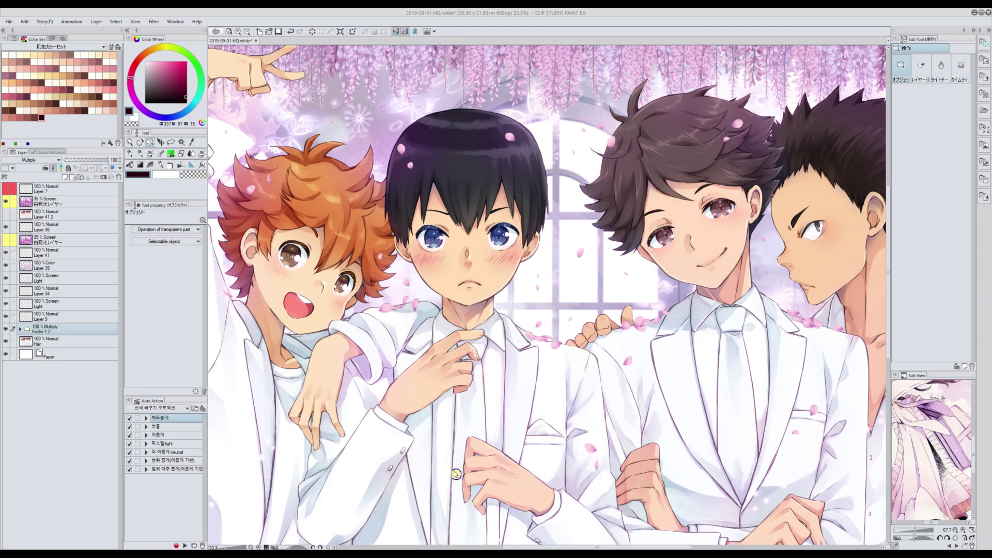
Run the 채도높게 auto action from Folder 1 2 to create a saturated line colour layer above it
{"action": "scroll", "coordinate": [527, 548], "scroll_direction": "left", "scroll_amount": 3}
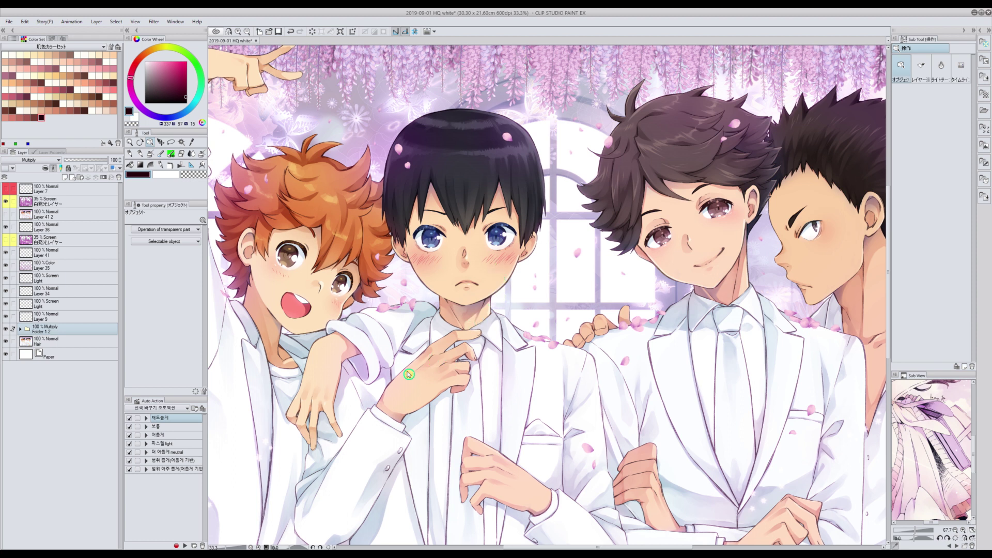
{"action": "left_click", "coordinate": [65, 341]}
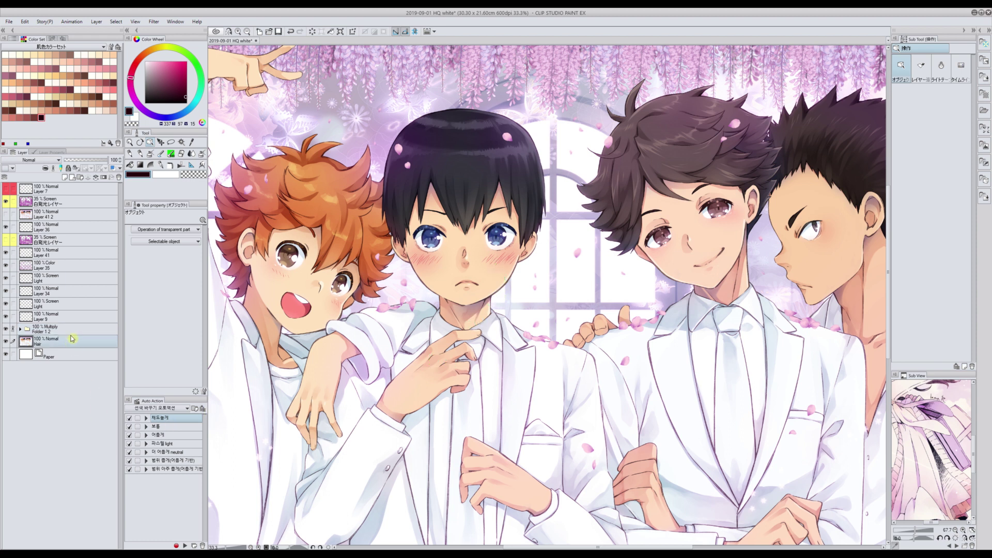
{"action": "left_click", "coordinate": [38, 331]}
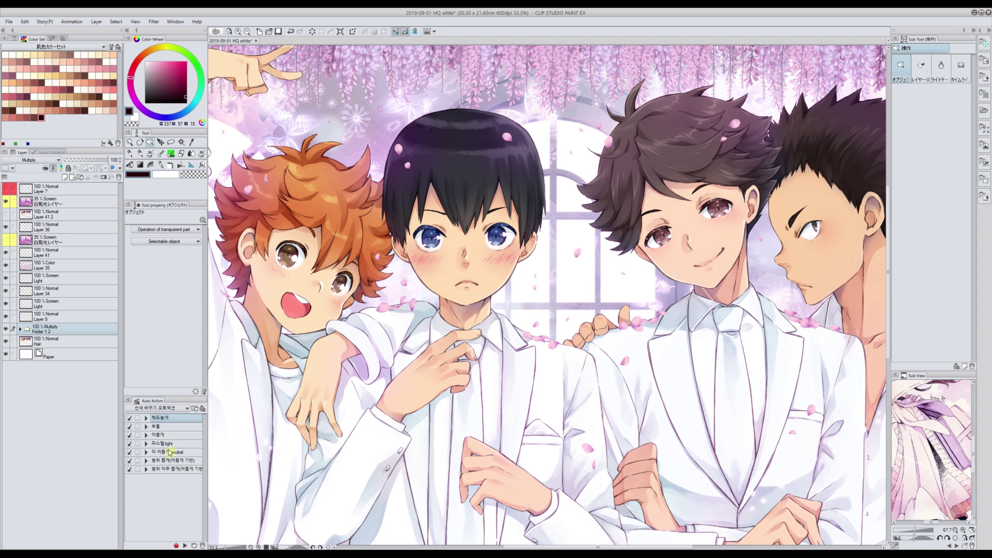
{"action": "double_click", "coordinate": [170, 420]}
{"action": "left_click", "coordinate": [185, 546]}
{"action": "left_click", "coordinate": [185, 545]}
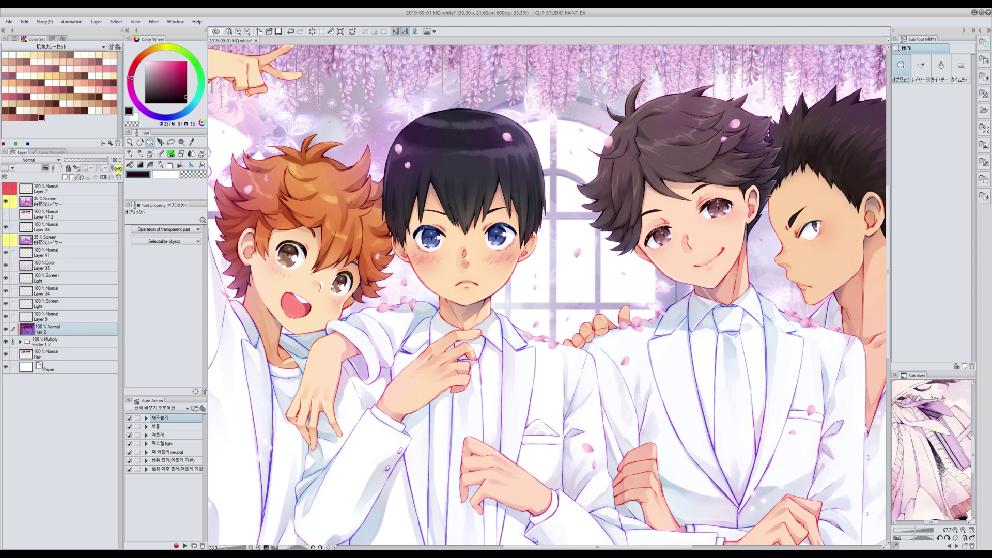
Set the opacity of the Hair 2 layer to 50%
{"action": "left_click", "coordinate": [115, 159]}
{"action": "key", "text": "Return"}
{"action": "left_click_drag", "start_coordinate": [115, 157], "coordinate": [118, 160]}
Examine the recoloured line art up close and over the whole illustration, and hide the Hair 2 layer for comparison
{"action": "left_click_drag", "start_coordinate": [553, 547], "coordinate": [537, 549]}
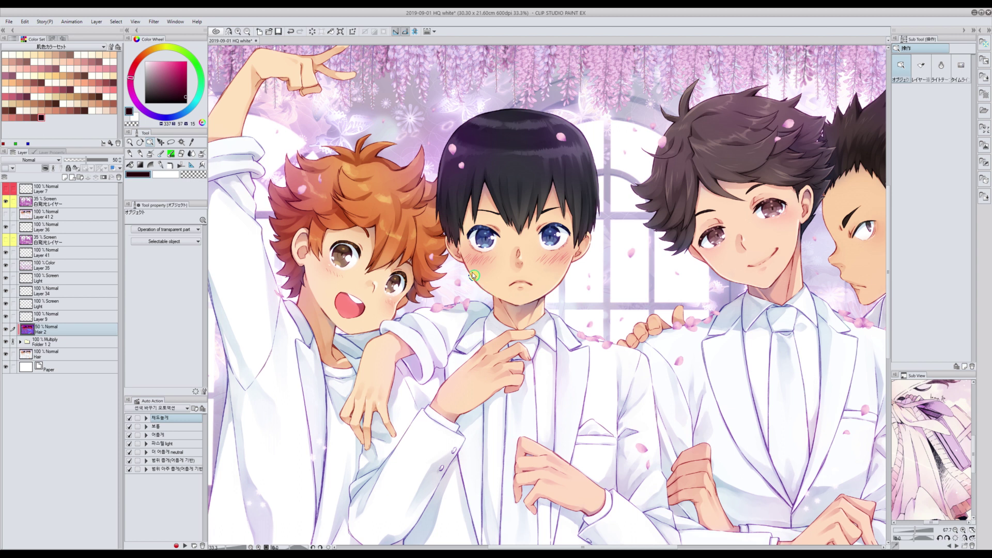
{"action": "left_click", "coordinate": [239, 31]}
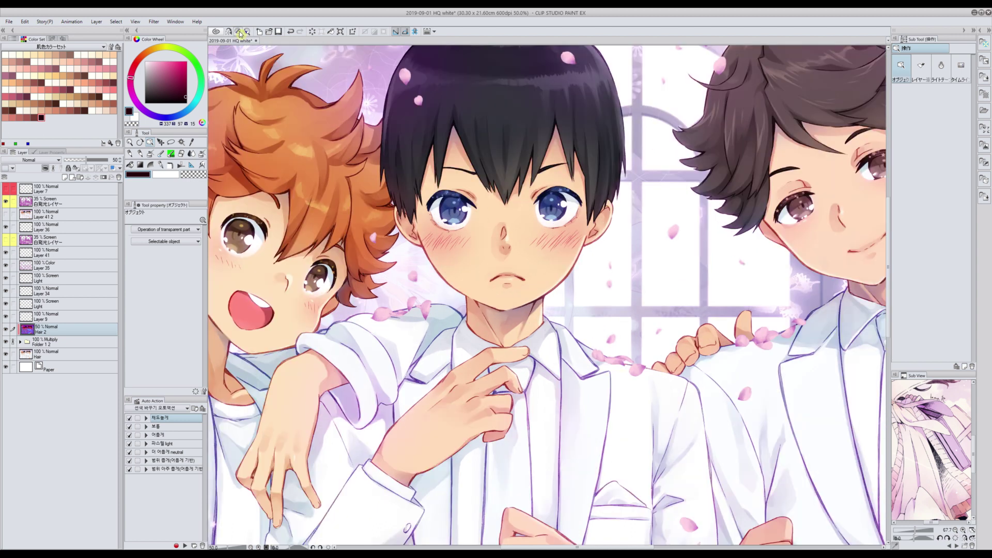
{"action": "left_click", "coordinate": [239, 31]}
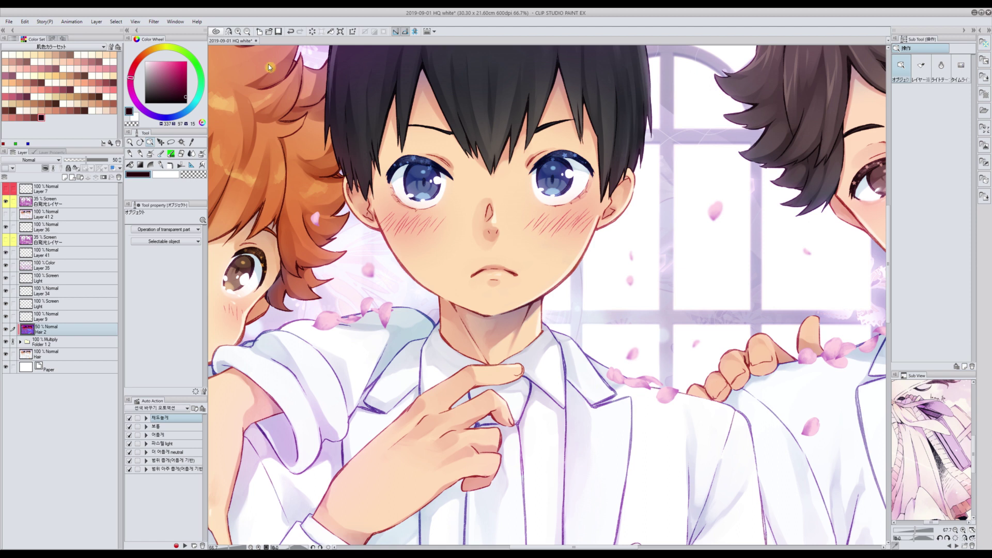
{"action": "left_click", "coordinate": [247, 31]}
{"action": "left_click", "coordinate": [246, 31]}
{"action": "left_click", "coordinate": [247, 32]}
{"action": "left_click", "coordinate": [247, 32]}
{"action": "left_click", "coordinate": [239, 32]}
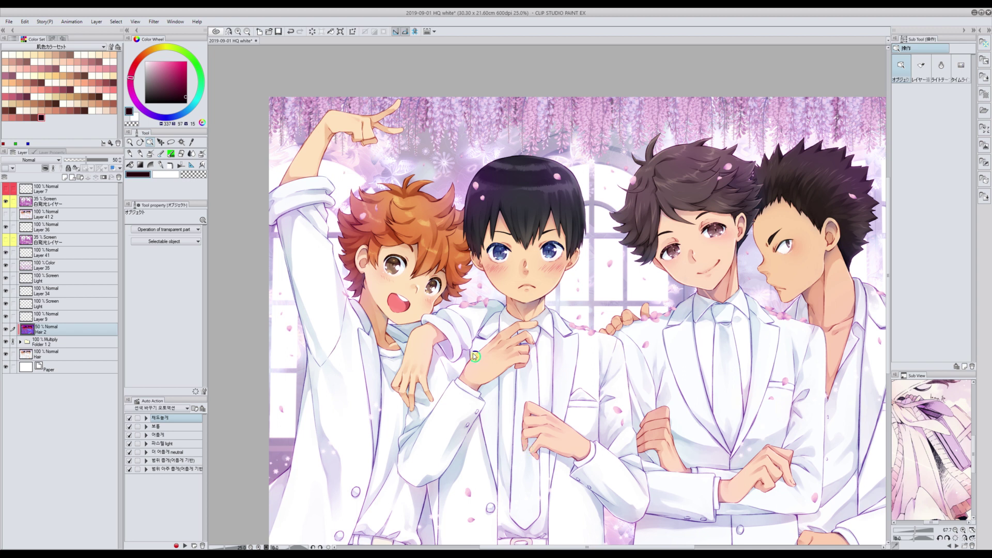
{"action": "left_click", "coordinate": [6, 333]}
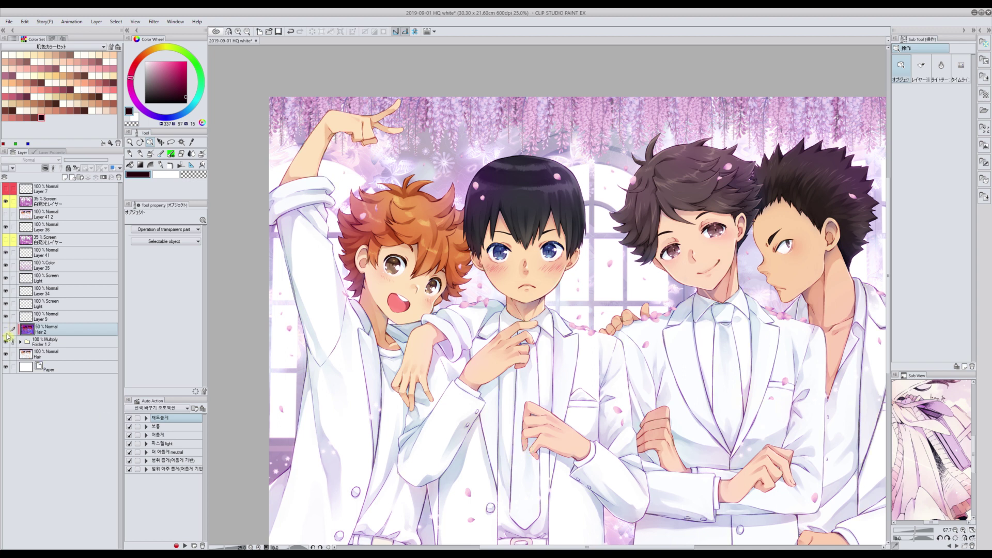
Run the 파스텔 light auto action from Folder 1 2 to create a pastel line colour layer above it
{"action": "left_click", "coordinate": [54, 343]}
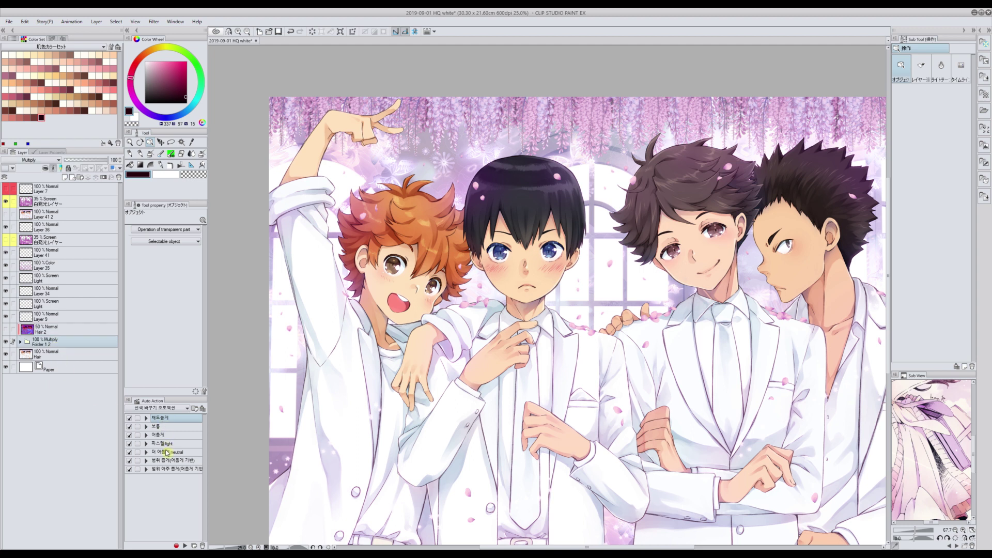
{"action": "left_click", "coordinate": [161, 444]}
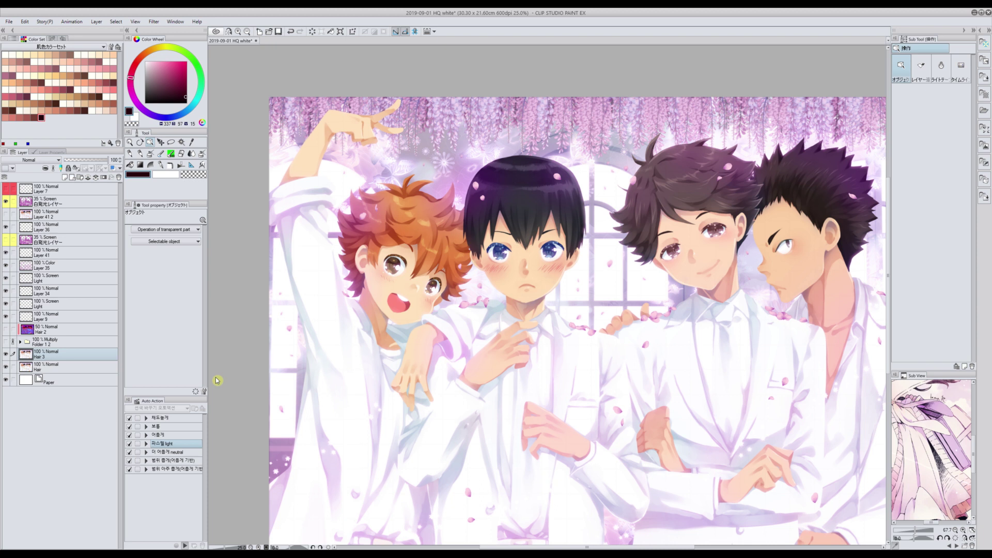
{"action": "key", "text": "ctrl+z"}
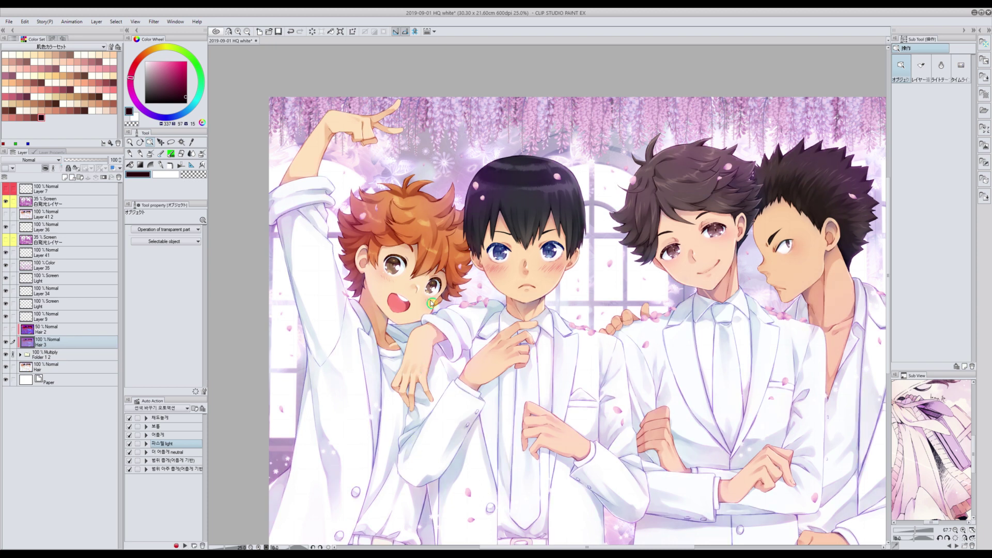
Set the opacity of the Hair 3 layer to 70% and look over the recoloured line art across all four figures
{"action": "left_click", "coordinate": [238, 32]}
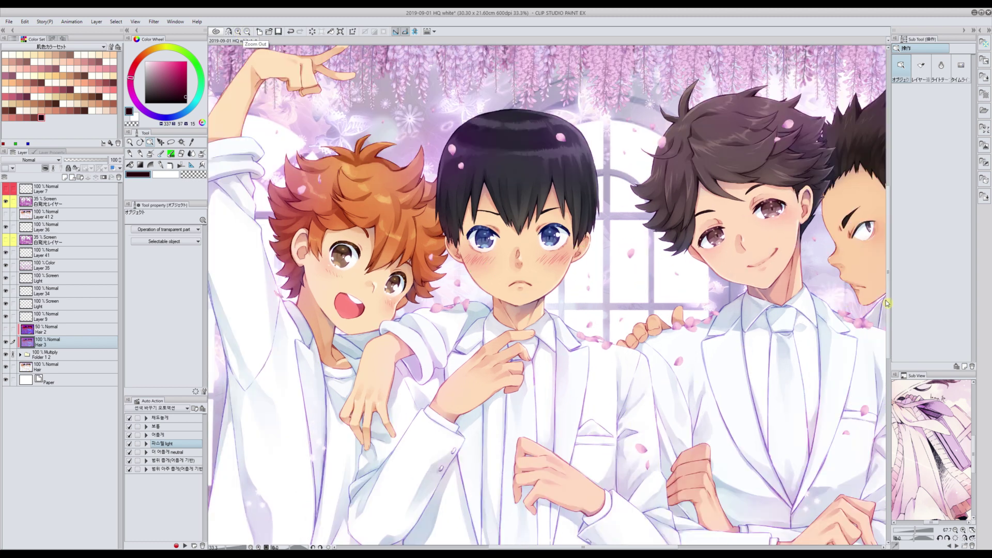
{"action": "left_click_drag", "start_coordinate": [888, 302], "coordinate": [888, 319]}
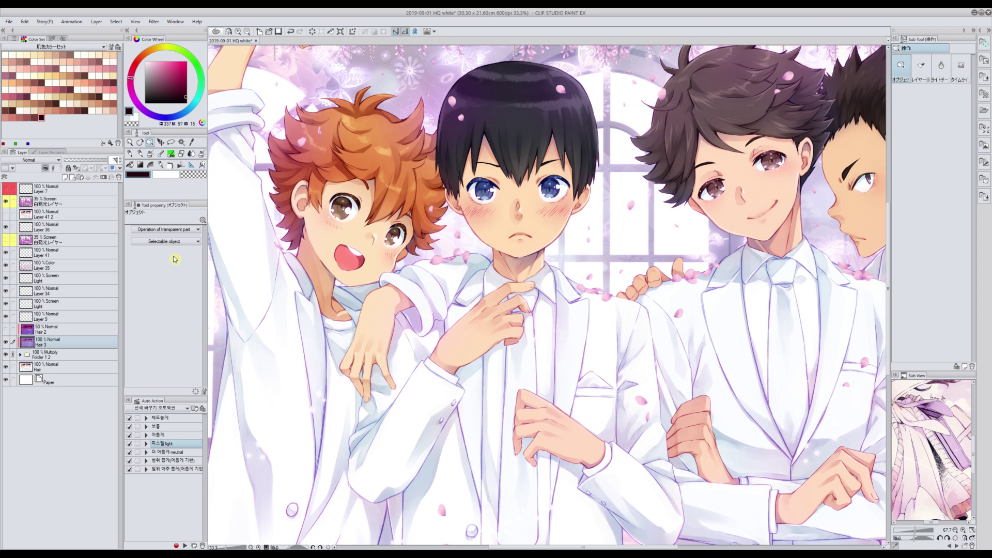
{"action": "type", "text": "70"}
{"action": "left_click", "coordinate": [247, 32]}
{"action": "left_click", "coordinate": [247, 32]}
{"action": "left_click", "coordinate": [237, 32]}
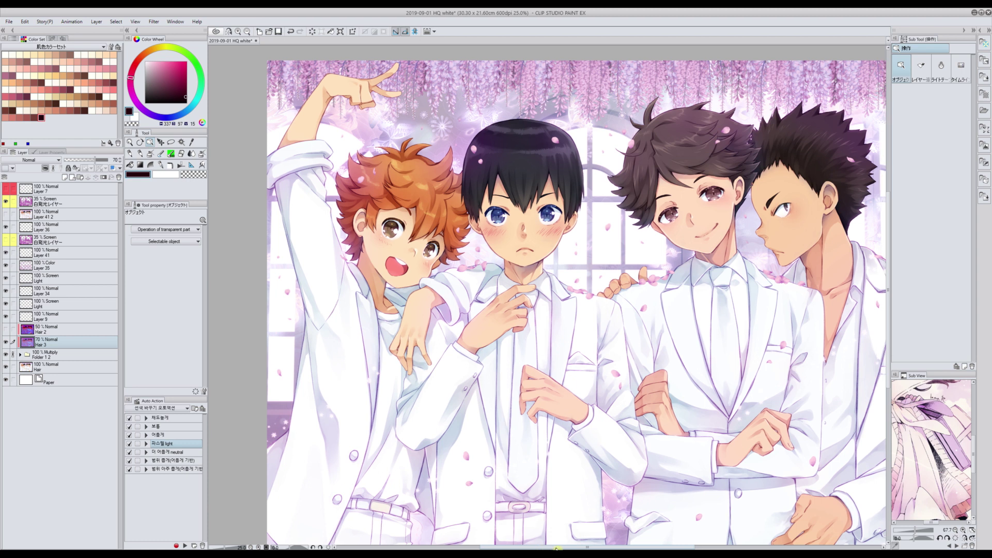
{"action": "left_click_drag", "start_coordinate": [542, 549], "coordinate": [563, 547]}
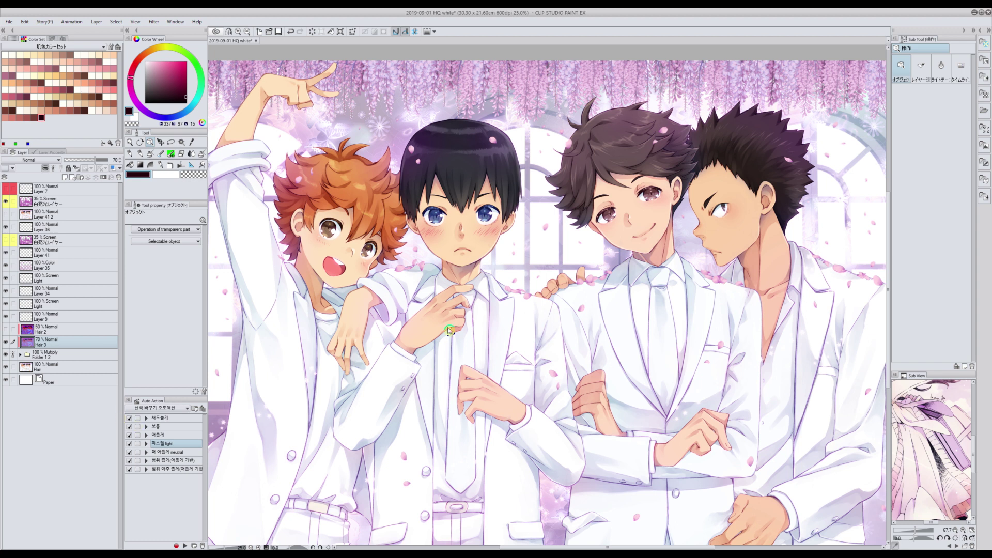
{"action": "left_click_drag", "start_coordinate": [548, 549], "coordinate": [563, 548]}
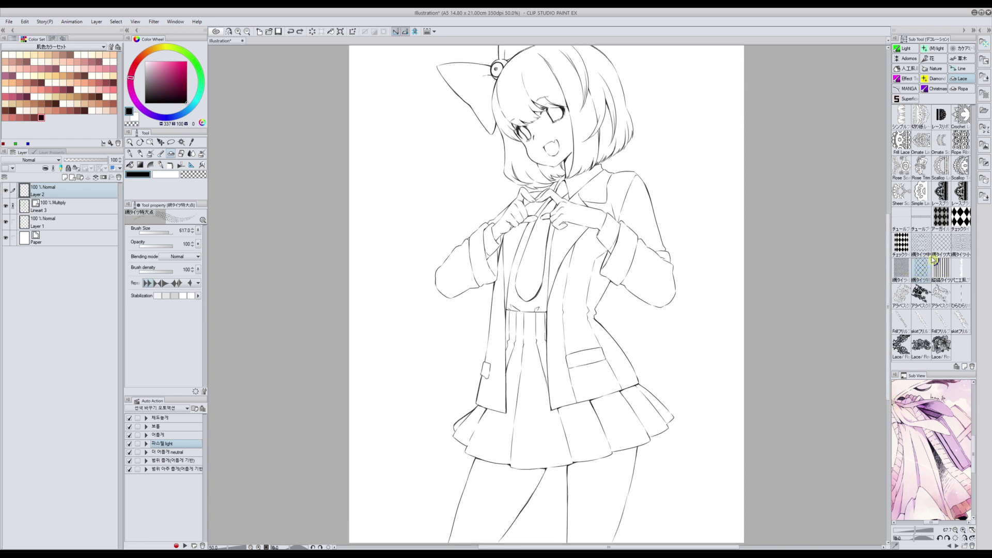
Try the extra-large fishnet, fine mesh and checked tights brushes in vertical test strokes beside the figure on Layer 2, and clear them
{"action": "left_click", "coordinate": [171, 154]}
{"action": "left_click_drag", "start_coordinate": [402, 80], "coordinate": [381, 538]}
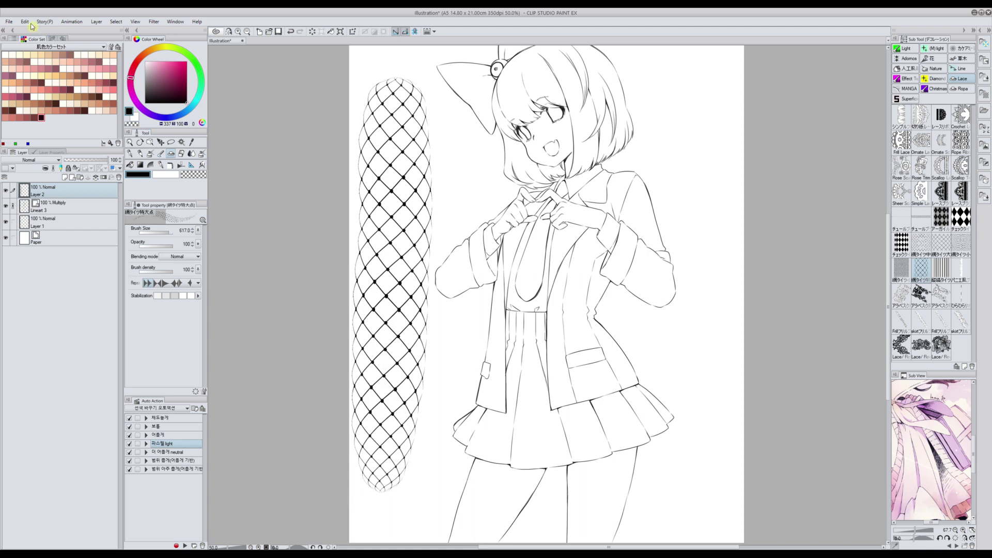
{"action": "left_click", "coordinate": [901, 268]}
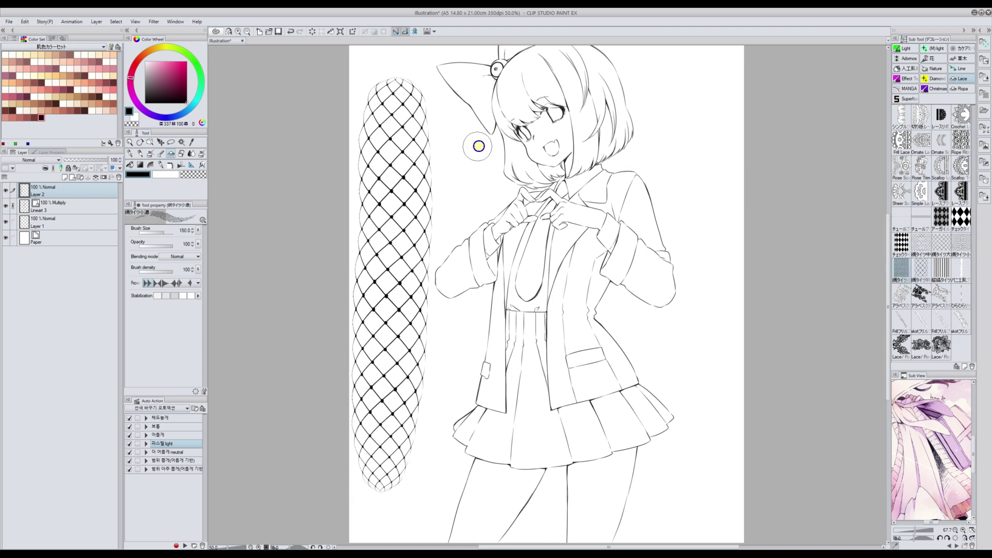
{"action": "mouse_move", "coordinate": [453, 93]}
{"action": "left_mouse_down"}
{"action": "mouse_move", "coordinate": [467, 241]}
{"action": "mouse_move", "coordinate": [455, 384]}
{"action": "mouse_move", "coordinate": [447, 408]}
{"action": "left_mouse_up"}
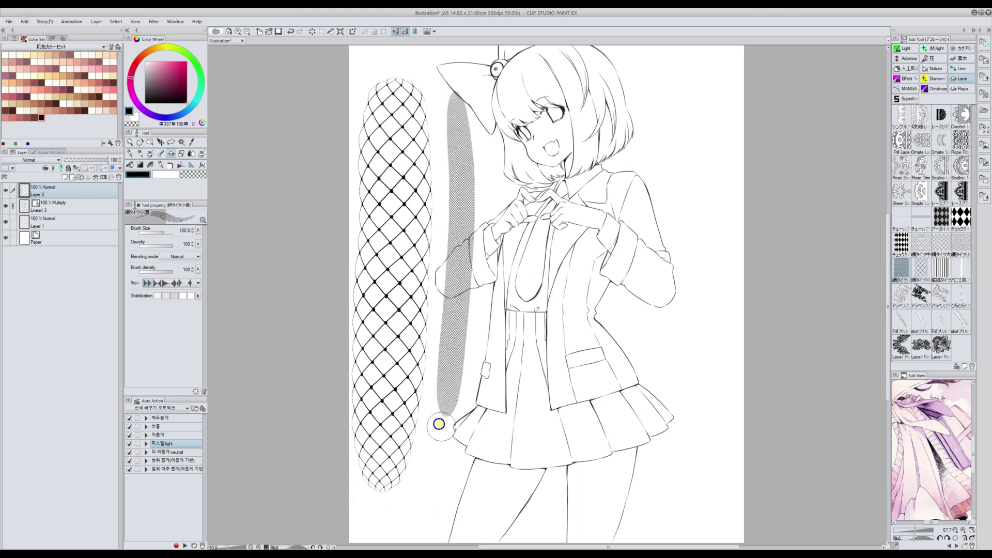
{"action": "left_click", "coordinate": [961, 218]}
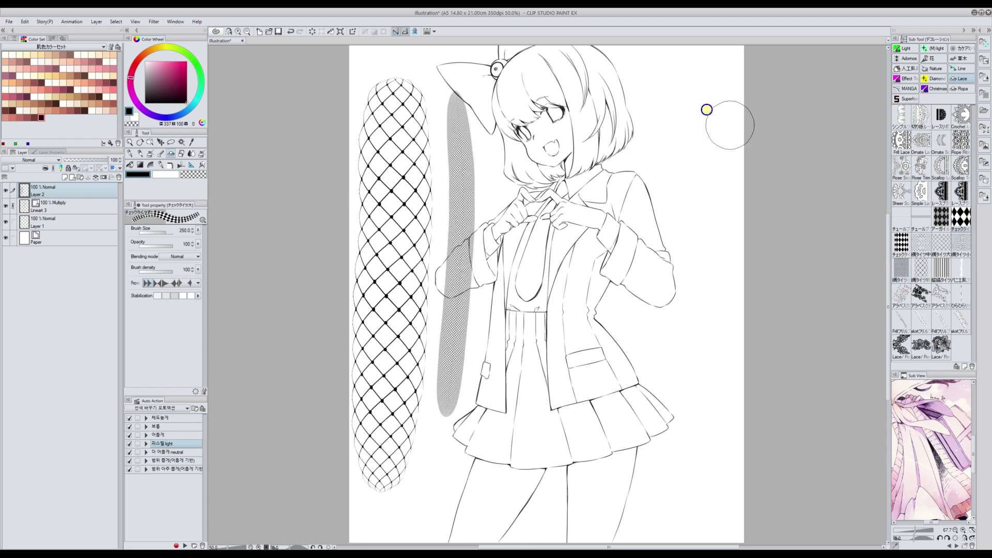
{"action": "left_click_drag", "start_coordinate": [696, 85], "coordinate": [695, 418]}
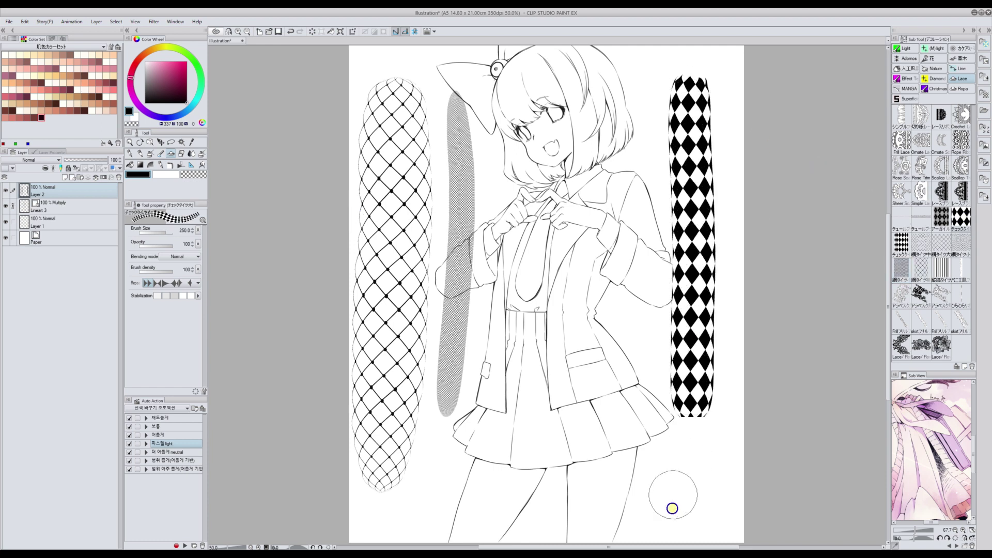
{"action": "left_click", "coordinate": [24, 21]}
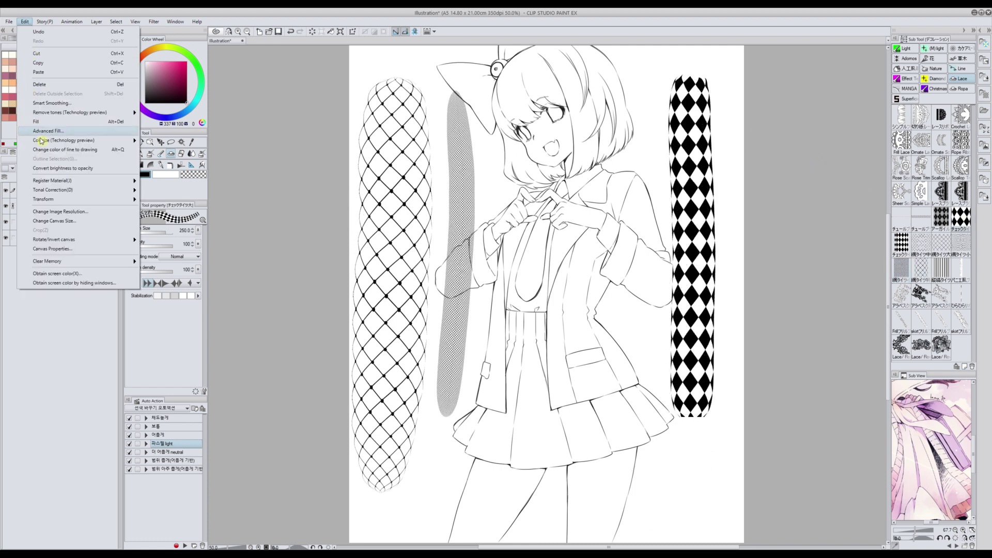
{"action": "left_click", "coordinate": [40, 85]}
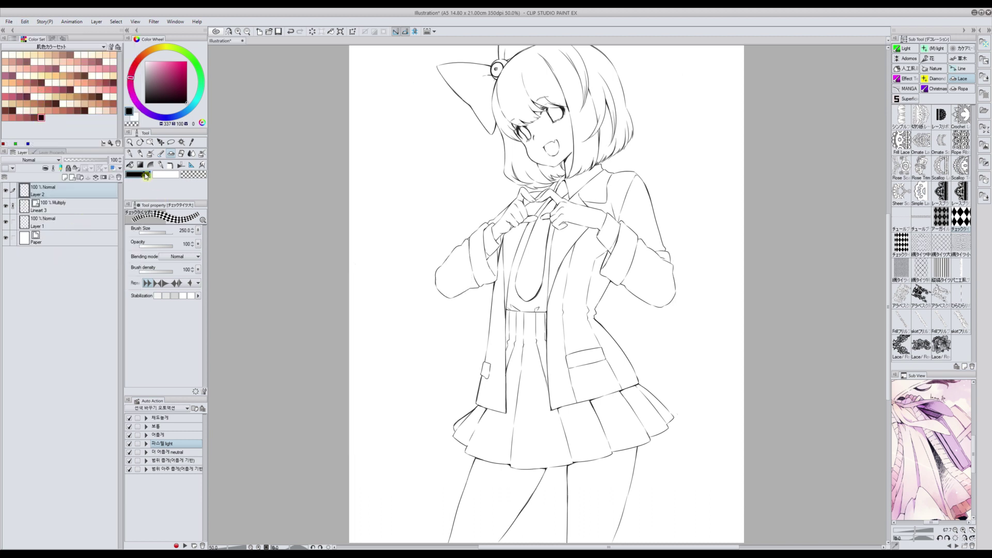
Paint one fishnet stroke down the leg on the canvas's right side with the extra-large fishnet tights brush at size 617.0
{"action": "left_click", "coordinate": [921, 273]}
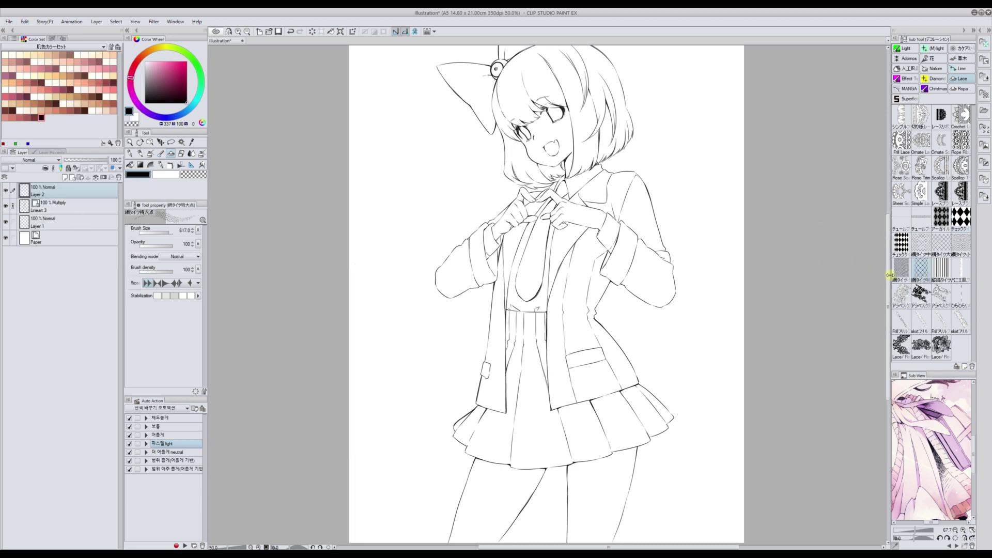
{"action": "scroll", "coordinate": [889, 271], "scroll_direction": "down", "scroll_amount": 5}
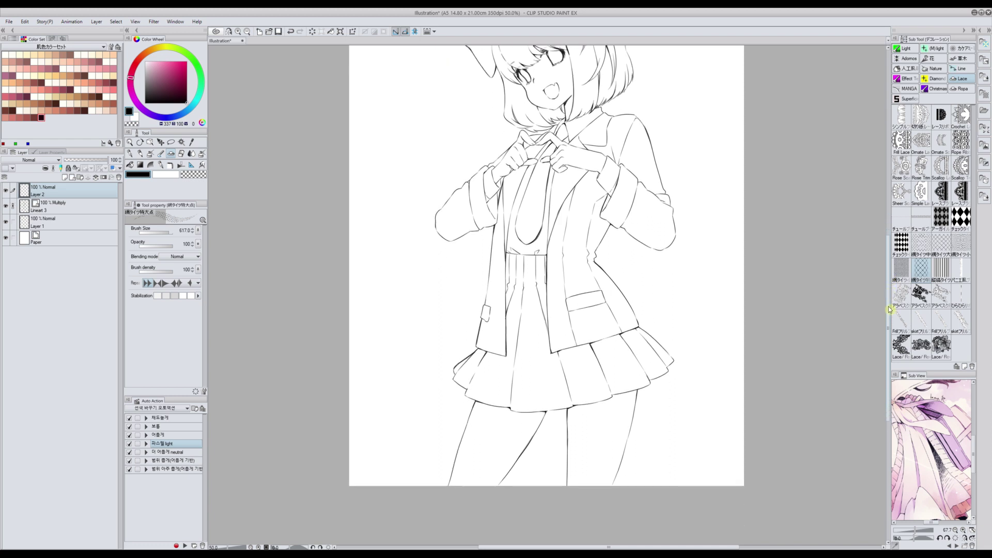
{"action": "mouse_move", "coordinate": [638, 296]}
{"action": "left_mouse_down"}
{"action": "mouse_move", "coordinate": [605, 357]}
{"action": "mouse_move", "coordinate": [591, 447]}
{"action": "mouse_move", "coordinate": [564, 487]}
{"action": "left_mouse_up"}
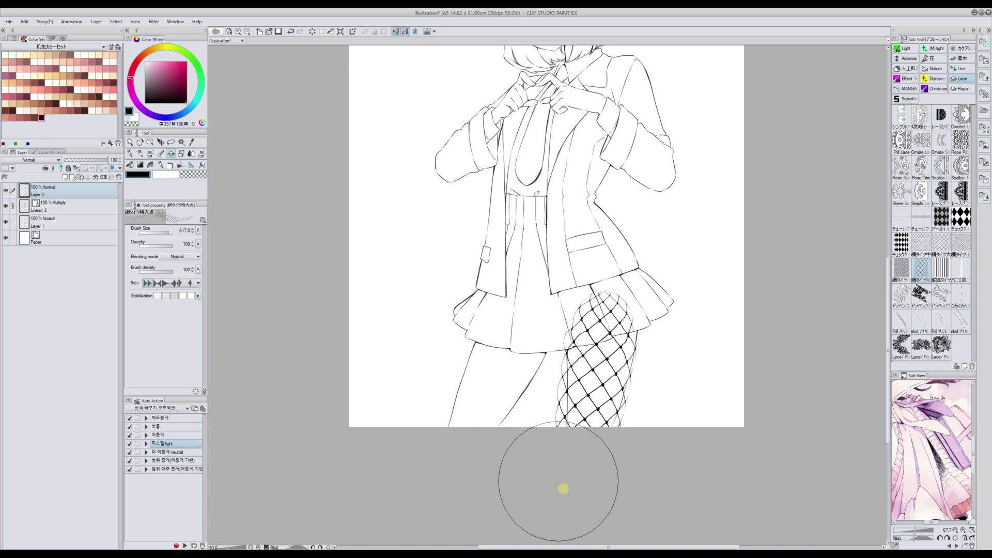
Erase the fishnet pattern over the skirt and outside the leg outline using the 丸ペン at size 67.0 with transparent colour
{"action": "left_click", "coordinate": [130, 153]}
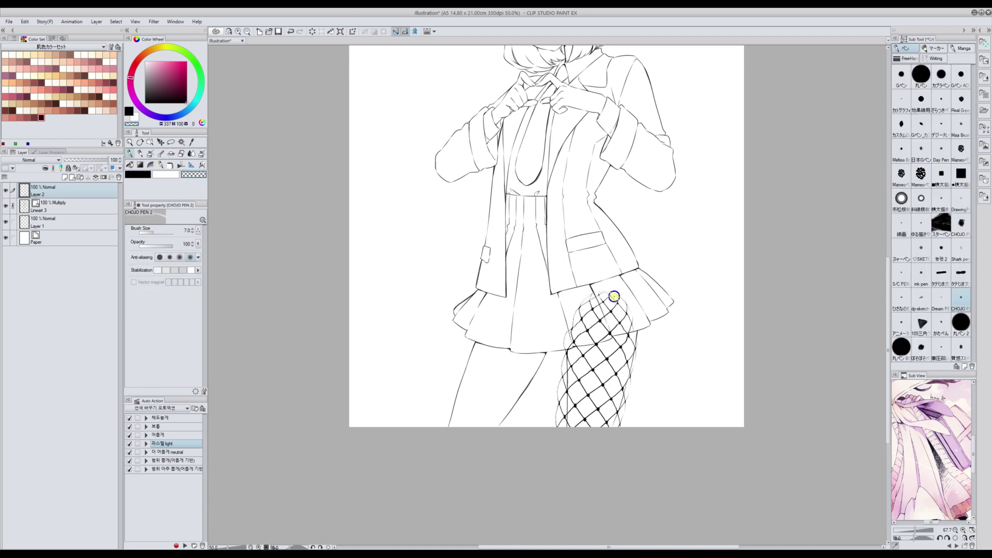
{"action": "left_click", "coordinate": [921, 76]}
{"action": "mouse_move", "coordinate": [599, 288]}
{"action": "left_mouse_down"}
{"action": "mouse_move", "coordinate": [632, 328]}
{"action": "mouse_move", "coordinate": [606, 334]}
{"action": "mouse_move", "coordinate": [617, 324]}
{"action": "mouse_move", "coordinate": [589, 341]}
{"action": "mouse_move", "coordinate": [602, 314]}
{"action": "mouse_move", "coordinate": [585, 324]}
{"action": "mouse_move", "coordinate": [583, 310]}
{"action": "mouse_move", "coordinate": [572, 325]}
{"action": "mouse_move", "coordinate": [569, 341]}
{"action": "left_mouse_up"}
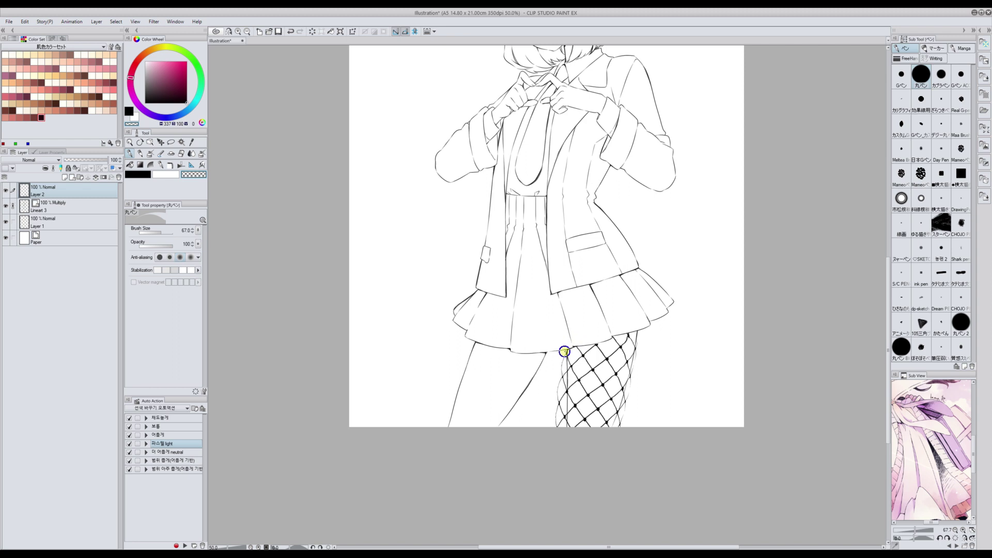
{"action": "mouse_move", "coordinate": [563, 352]}
{"action": "left_mouse_down"}
{"action": "mouse_move", "coordinate": [562, 420]}
{"action": "mouse_move", "coordinate": [553, 392]}
{"action": "left_mouse_up"}
{"action": "left_click_drag", "start_coordinate": [636, 339], "coordinate": [626, 402]}
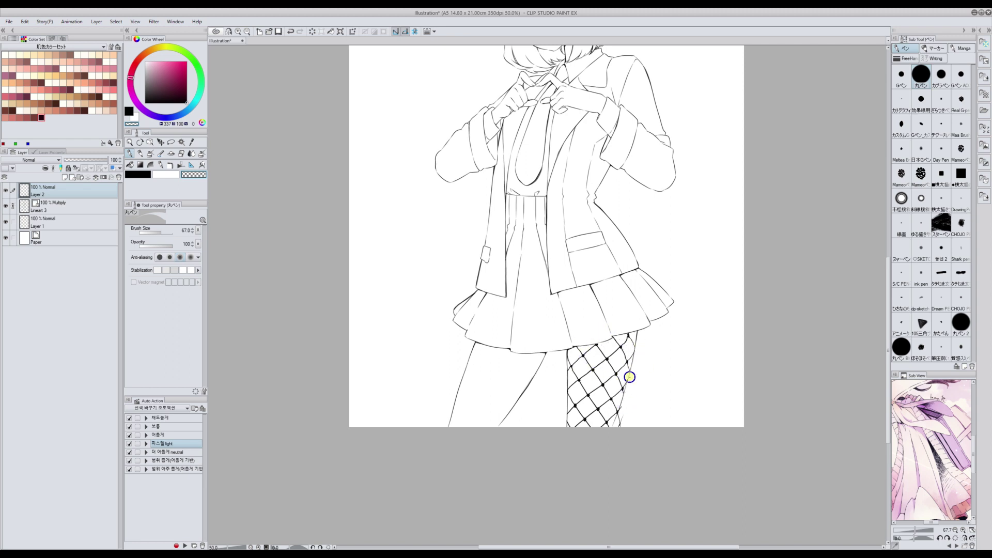
{"action": "left_click_drag", "start_coordinate": [622, 405], "coordinate": [617, 420]}
{"action": "left_click", "coordinate": [139, 176]}
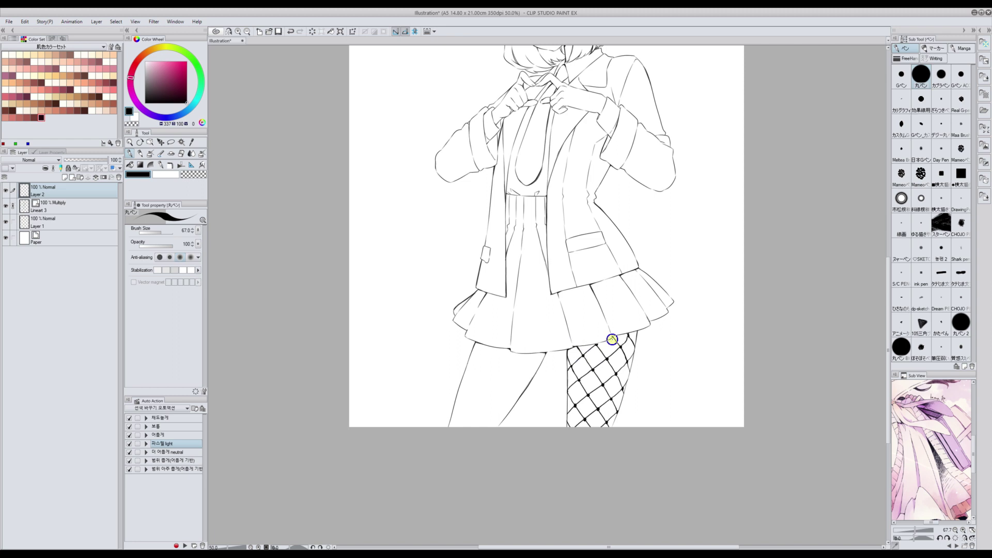
{"action": "left_click", "coordinate": [190, 175]}
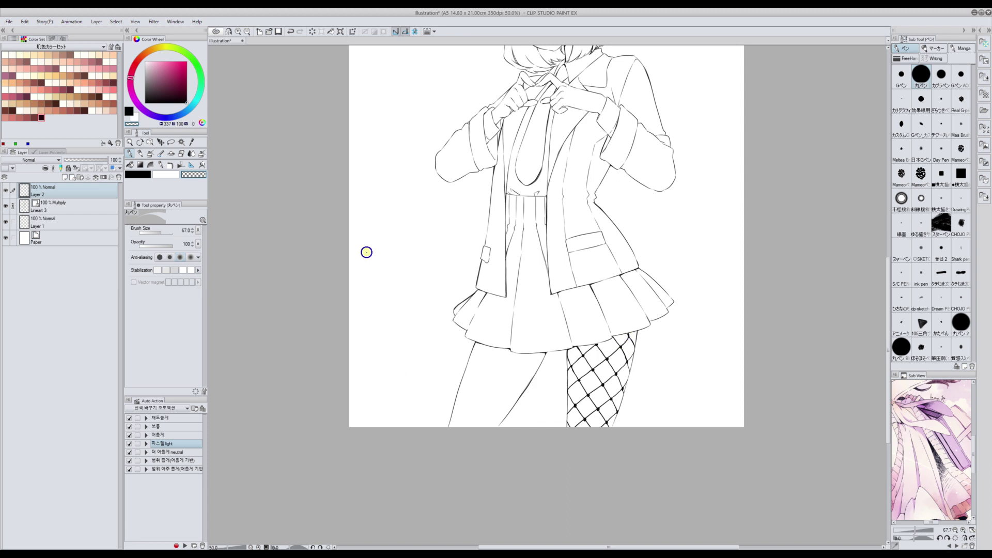
Paint the other leg in black with the argyle tights brush at size 425.6 on a new layer, redoing the first stroke
{"action": "left_click", "coordinate": [130, 175]}
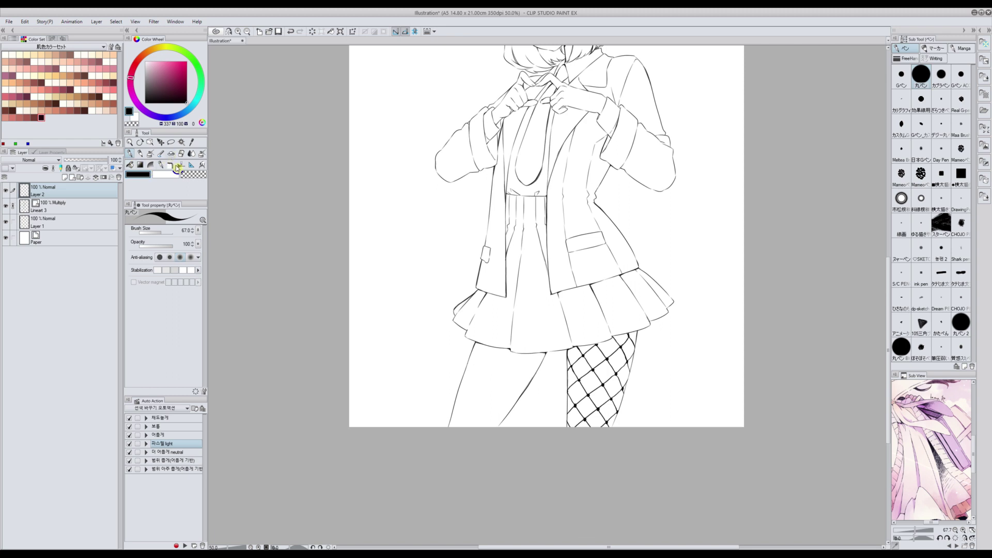
{"action": "key", "text": "b"}
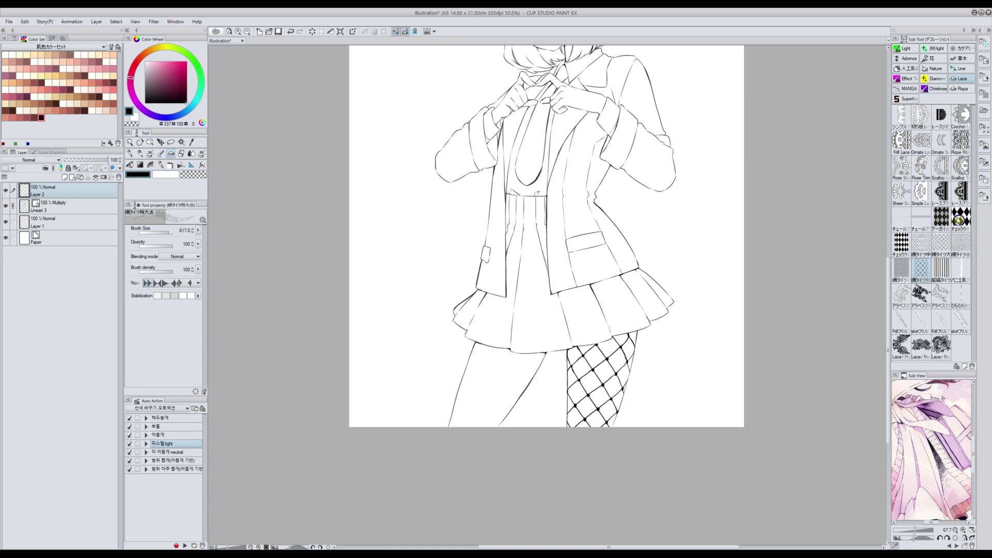
{"action": "left_click", "coordinate": [938, 223]}
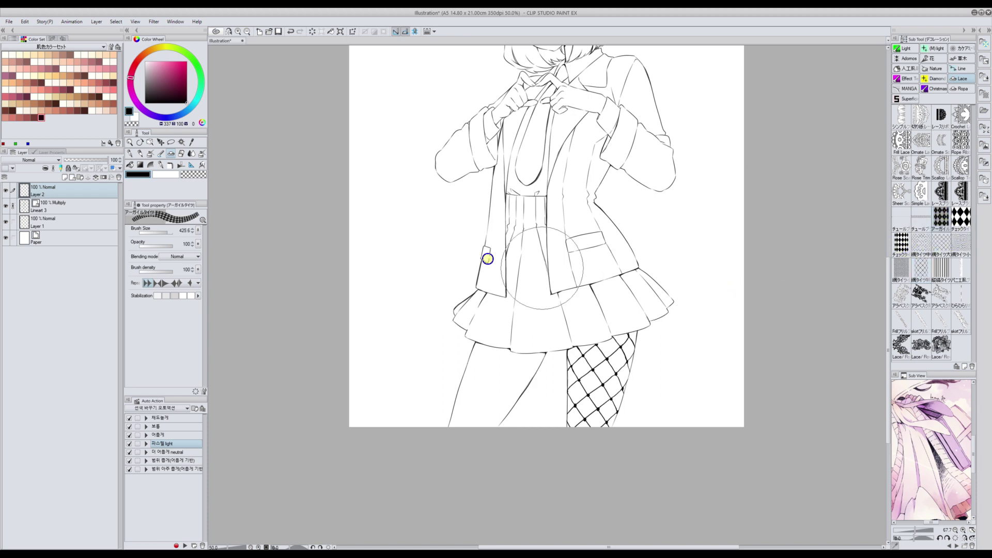
{"action": "left_click", "coordinate": [76, 177]}
{"action": "left_click_drag", "start_coordinate": [521, 310], "coordinate": [458, 469]}
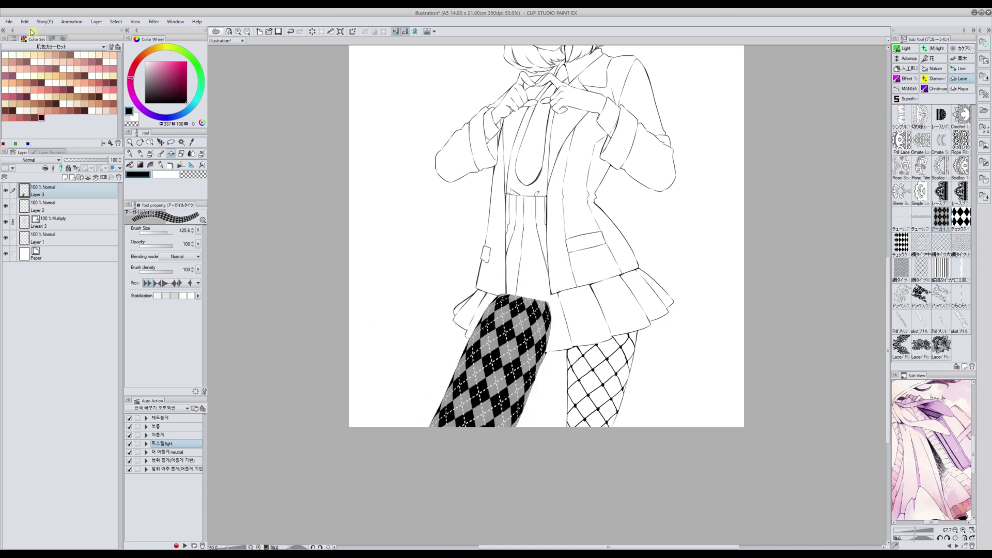
{"action": "key", "text": "ctrl+z"}
{"action": "mouse_move", "coordinate": [537, 319]}
{"action": "left_mouse_down"}
{"action": "mouse_move", "coordinate": [458, 475]}
{"action": "mouse_move", "coordinate": [438, 483]}
{"action": "left_mouse_up"}
Set the argyle layer, Layer 3, to Multiply blending with 72% opacity
{"action": "left_click_drag", "start_coordinate": [105, 160], "coordinate": [81, 163]}
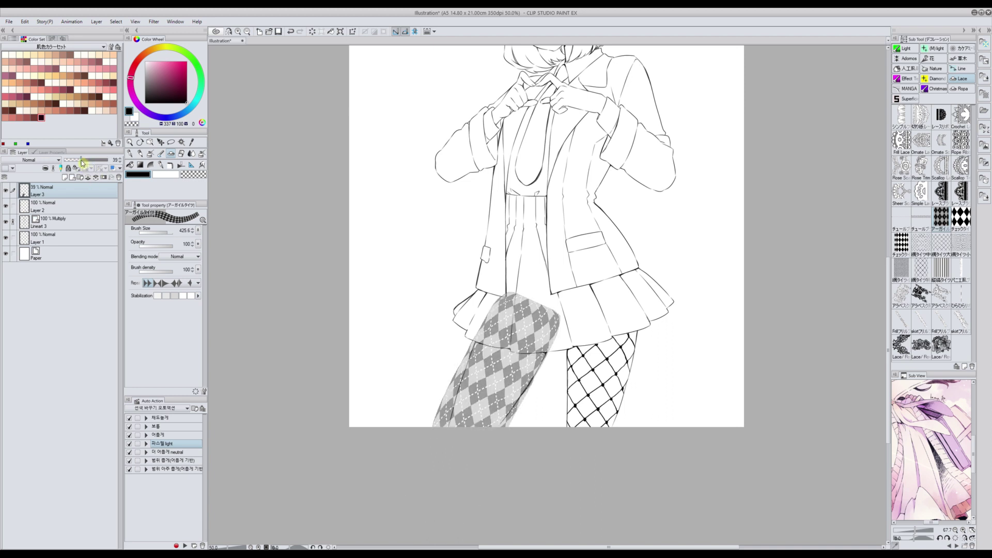
{"action": "left_click", "coordinate": [132, 154]}
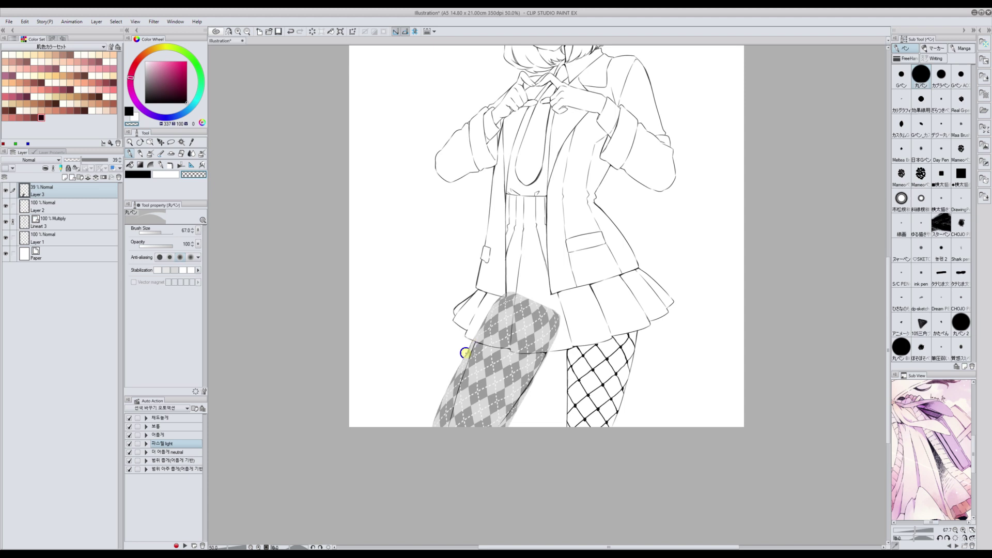
{"action": "left_click", "coordinate": [29, 160]}
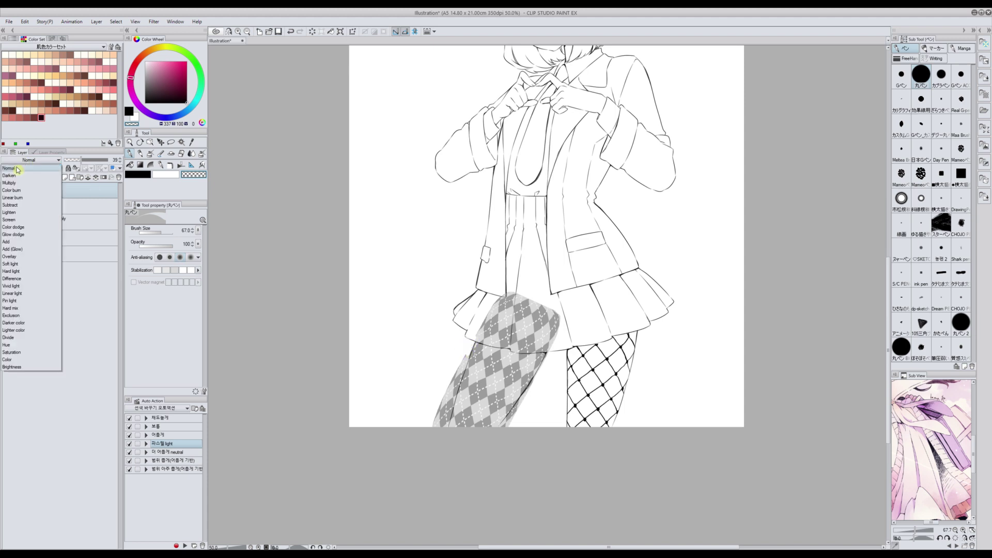
{"action": "left_click", "coordinate": [23, 186]}
{"action": "mouse_move", "coordinate": [81, 161]}
{"action": "left_mouse_down"}
{"action": "mouse_move", "coordinate": [131, 181]}
{"action": "mouse_move", "coordinate": [95, 161]}
{"action": "left_mouse_up"}
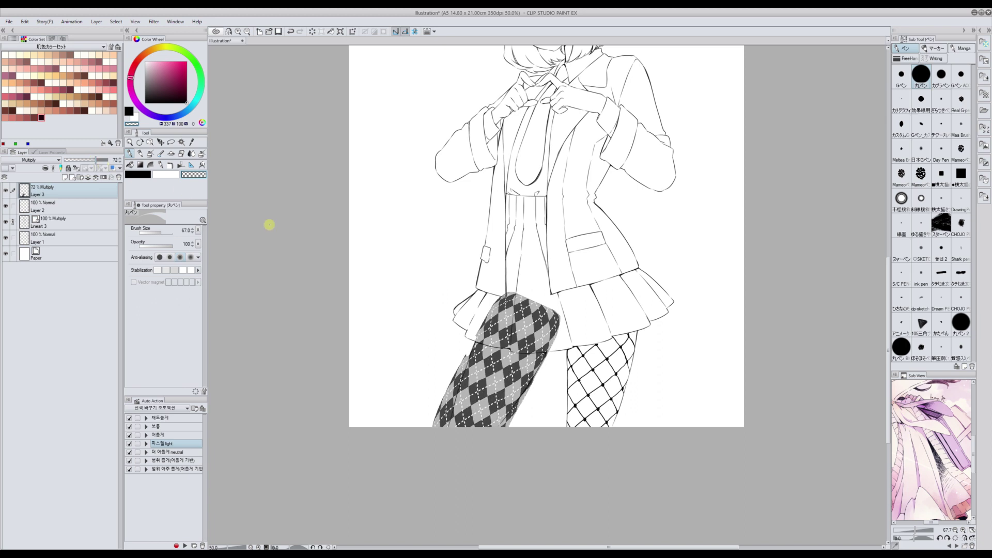
Erase the argyle pattern outside the leg and over the skirt with the transparent 丸ペン at size 67.0, and set Layer 3's opacity to 100%
{"action": "mouse_move", "coordinate": [468, 352]}
{"action": "left_mouse_down"}
{"action": "mouse_move", "coordinate": [458, 383]}
{"action": "mouse_move", "coordinate": [465, 348]}
{"action": "mouse_move", "coordinate": [445, 430]}
{"action": "mouse_move", "coordinate": [444, 409]}
{"action": "mouse_move", "coordinate": [427, 436]}
{"action": "left_mouse_up"}
{"action": "left_click_drag", "start_coordinate": [548, 355], "coordinate": [505, 419]}
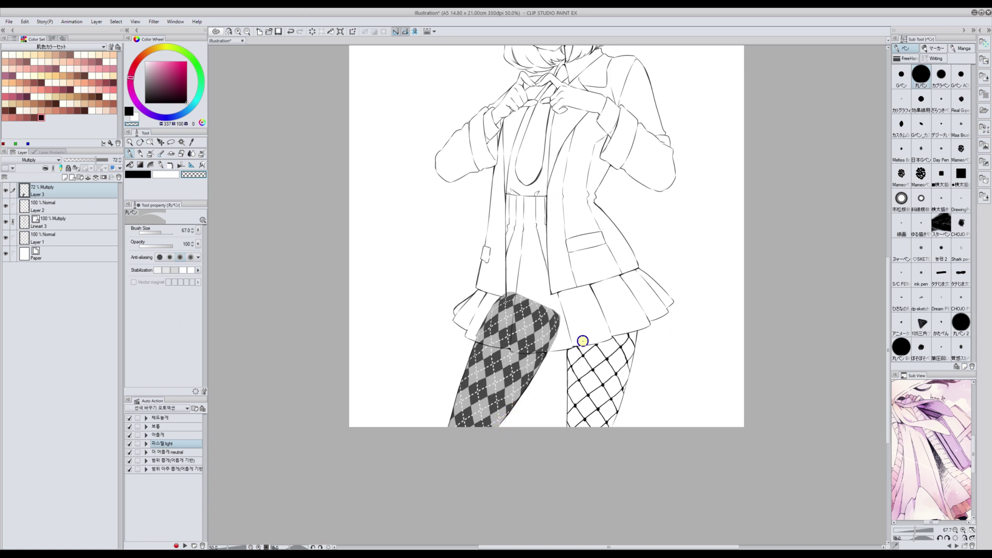
{"action": "mouse_move", "coordinate": [551, 310]}
{"action": "left_mouse_down"}
{"action": "mouse_move", "coordinate": [531, 349]}
{"action": "mouse_move", "coordinate": [542, 326]}
{"action": "mouse_move", "coordinate": [515, 327]}
{"action": "mouse_move", "coordinate": [517, 290]}
{"action": "mouse_move", "coordinate": [487, 311]}
{"action": "mouse_move", "coordinate": [533, 336]}
{"action": "mouse_move", "coordinate": [476, 327]}
{"action": "mouse_move", "coordinate": [527, 334]}
{"action": "mouse_move", "coordinate": [550, 349]}
{"action": "left_mouse_up"}
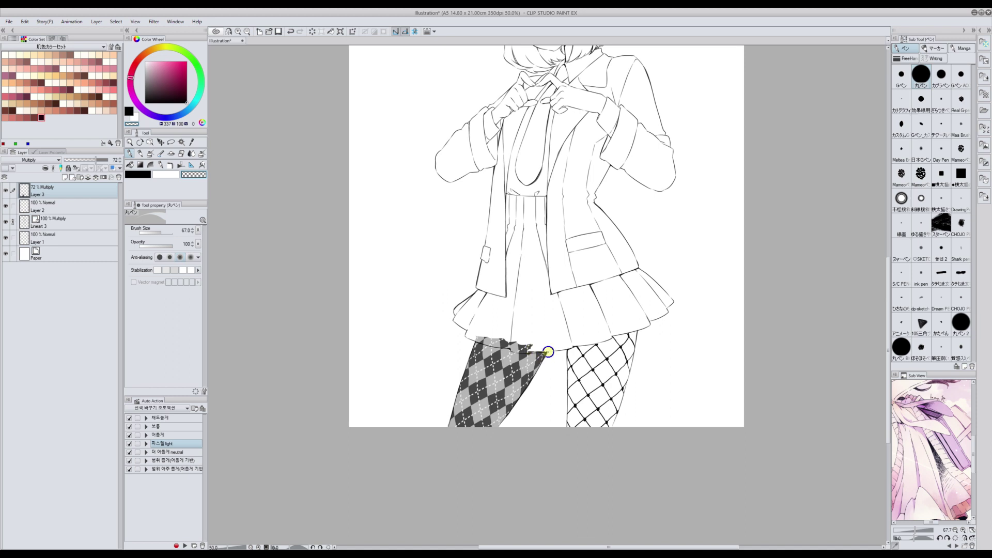
{"action": "mouse_move", "coordinate": [548, 354]}
{"action": "left_mouse_down"}
{"action": "mouse_move", "coordinate": [553, 313]}
{"action": "mouse_move", "coordinate": [544, 348]}
{"action": "mouse_move", "coordinate": [520, 351]}
{"action": "mouse_move", "coordinate": [548, 348]}
{"action": "mouse_move", "coordinate": [515, 344]}
{"action": "left_mouse_up"}
{"action": "mouse_move", "coordinate": [482, 336]}
{"action": "left_mouse_down"}
{"action": "mouse_move", "coordinate": [508, 345]}
{"action": "mouse_move", "coordinate": [475, 335]}
{"action": "mouse_move", "coordinate": [516, 348]}
{"action": "mouse_move", "coordinate": [474, 338]}
{"action": "left_mouse_up"}
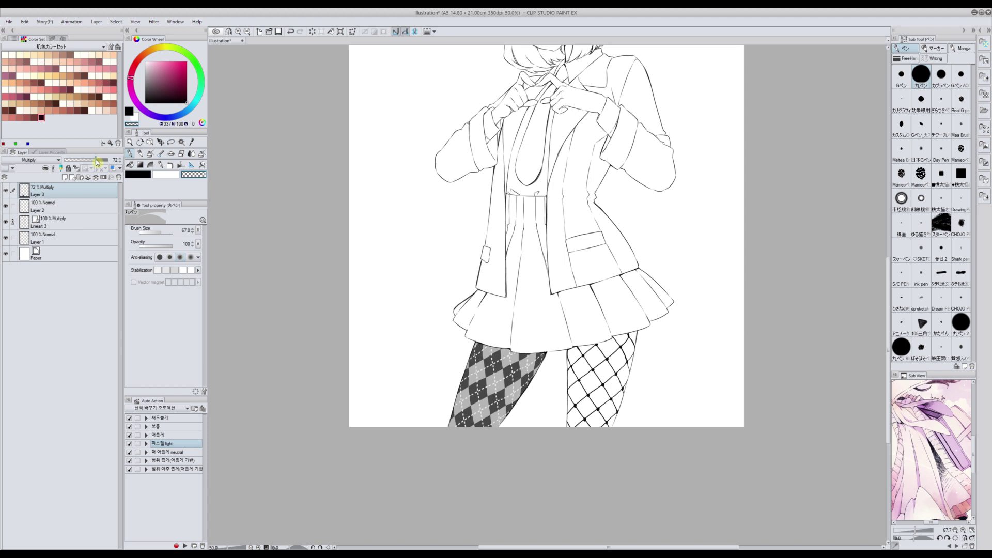
{"action": "left_click_drag", "start_coordinate": [97, 162], "coordinate": [119, 175]}
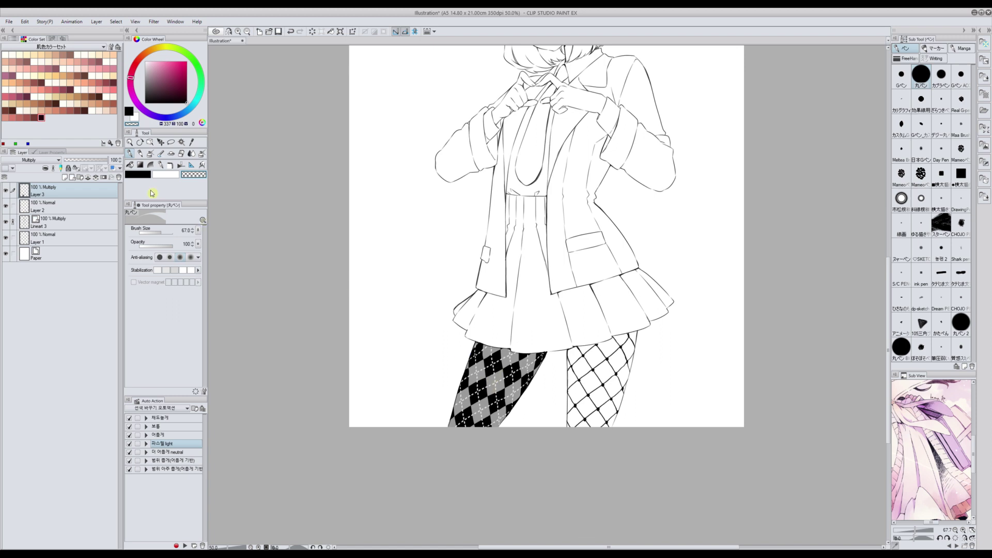
Set the main colour to crimson and the secondary to pale yellow, and paint an argyle strip beside the figure with the argyle tights brush at size 425.6
{"action": "left_click", "coordinate": [134, 64]}
{"action": "left_click", "coordinate": [161, 54]}
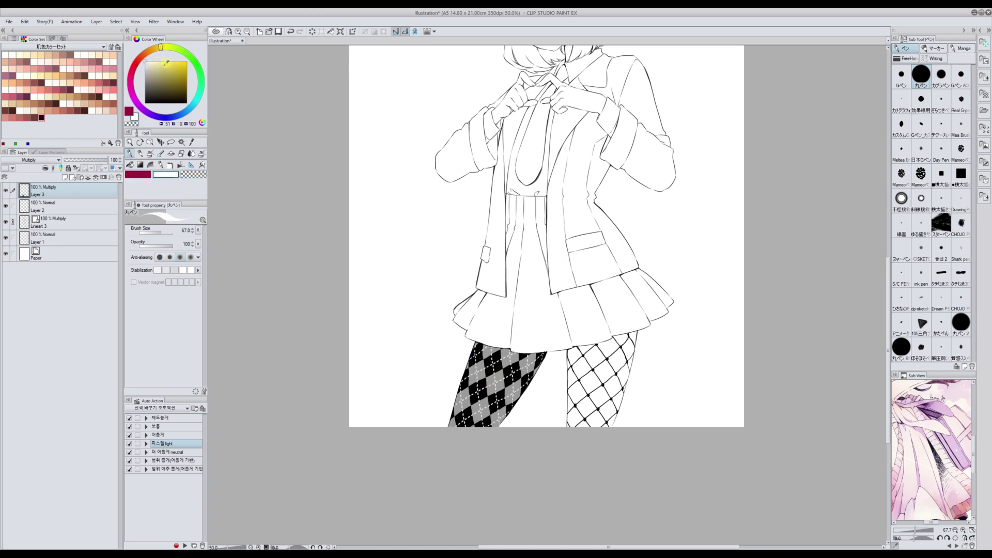
{"action": "left_click", "coordinate": [142, 174]}
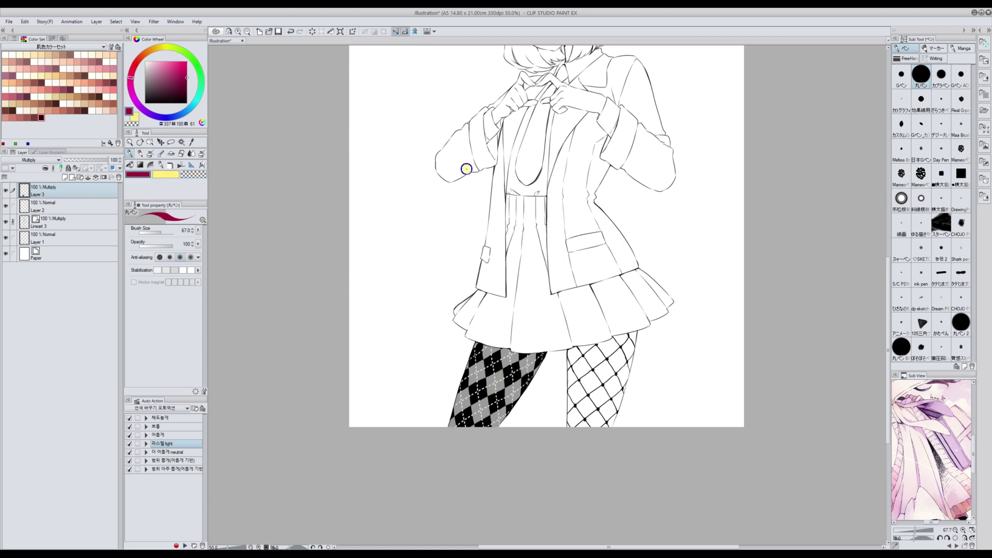
{"action": "key", "text": "b"}
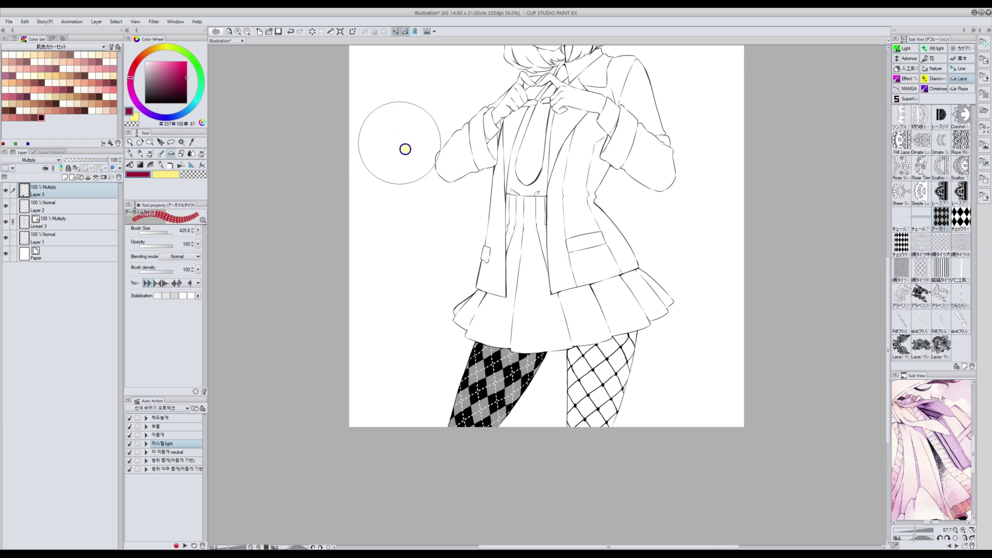
{"action": "left_click_drag", "start_coordinate": [412, 151], "coordinate": [398, 394]}
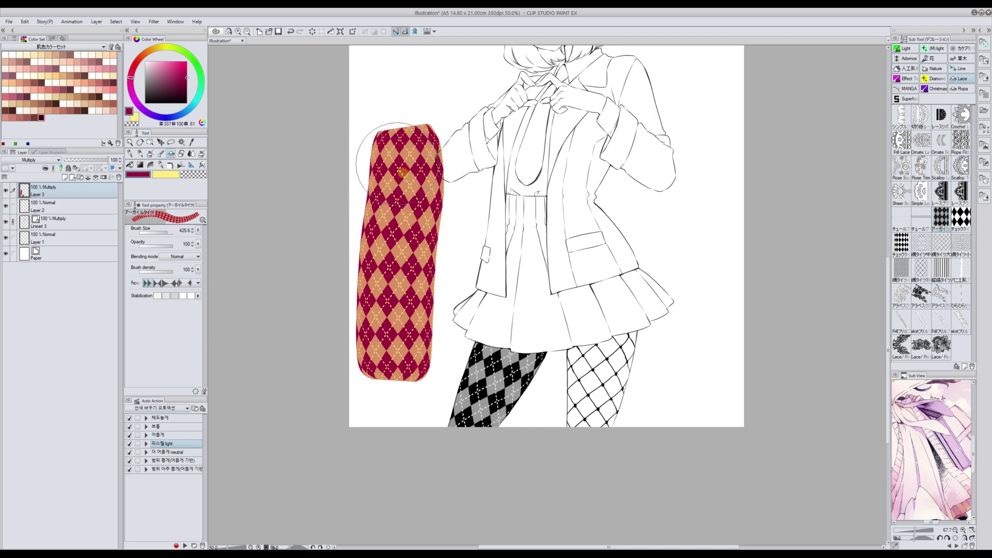
Change the secondary colour to mint green and try the argyle tights brush in the new colours over the upper canvas
{"action": "left_click", "coordinate": [171, 177]}
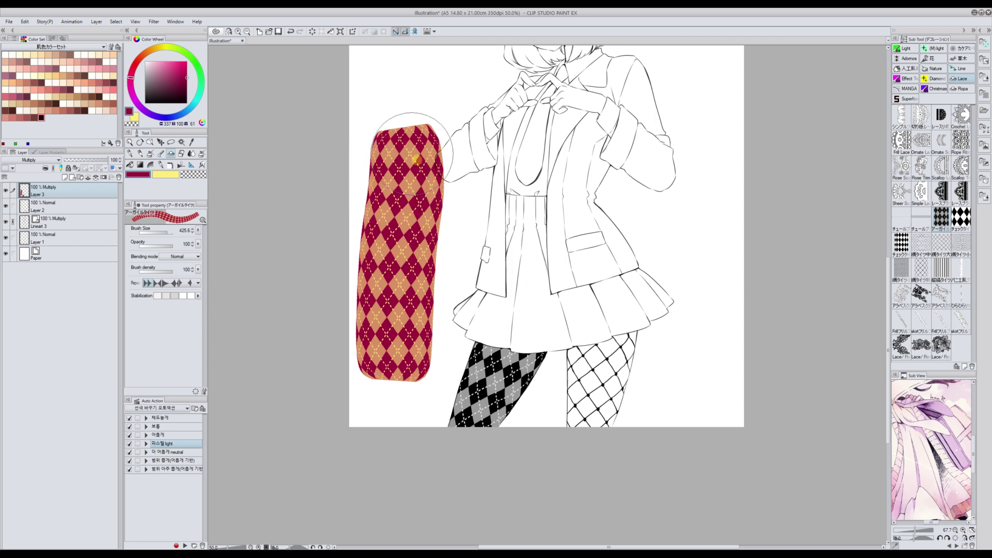
{"action": "left_click", "coordinate": [168, 176]}
{"action": "left_click_drag", "start_coordinate": [189, 97], "coordinate": [200, 98]}
{"action": "left_click", "coordinate": [176, 69]}
{"action": "left_click", "coordinate": [145, 175]}
{"action": "left_click_drag", "start_coordinate": [402, 68], "coordinate": [518, 225]}
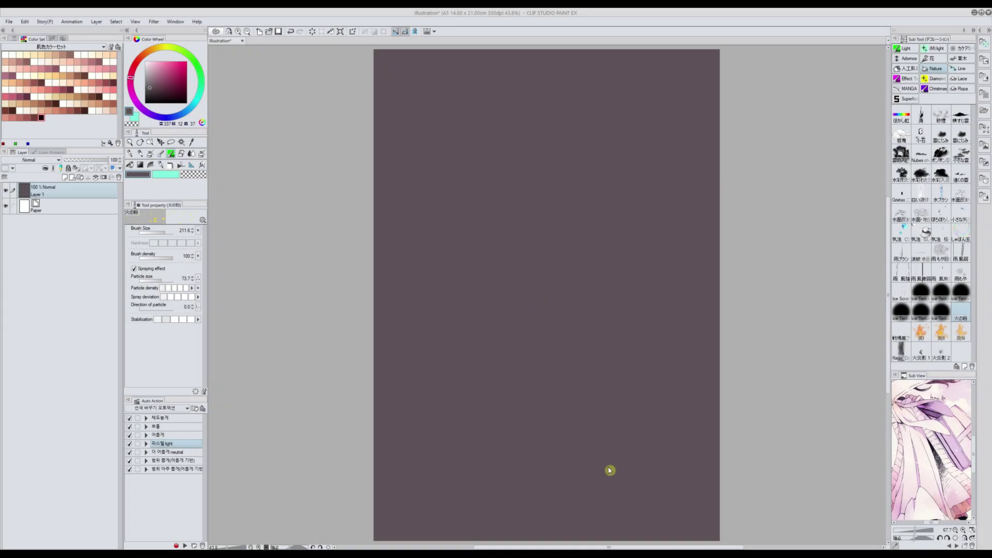
Try the first flame brush at size 469.5 across the dark-filled layer, and undo the trial flames
{"action": "left_click_drag", "start_coordinate": [568, 548], "coordinate": [595, 548]}
{"action": "left_click_drag", "start_coordinate": [890, 393], "coordinate": [890, 382]}
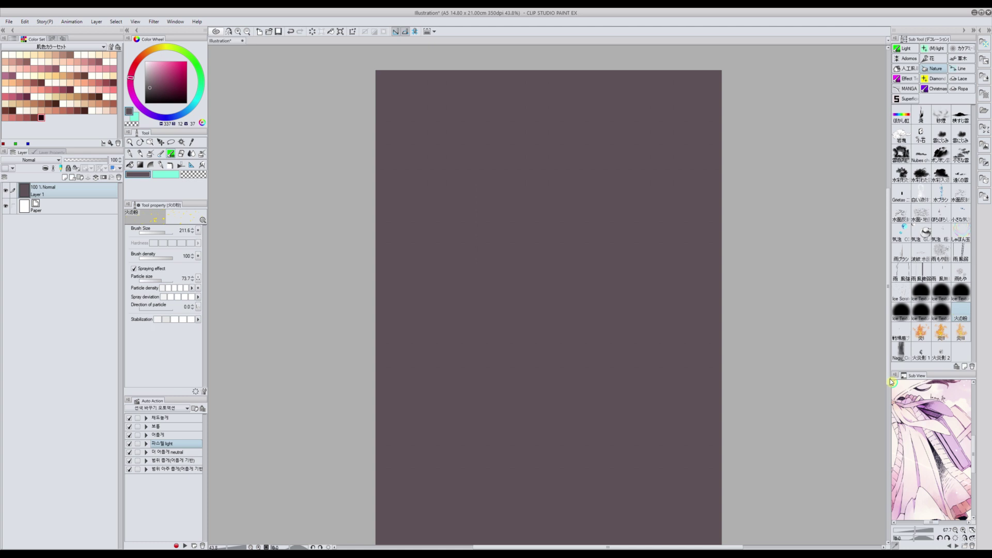
{"action": "left_click", "coordinate": [920, 335]}
{"action": "mouse_move", "coordinate": [434, 238]}
{"action": "left_mouse_down"}
{"action": "mouse_move", "coordinate": [473, 229]}
{"action": "mouse_move", "coordinate": [675, 292]}
{"action": "mouse_move", "coordinate": [414, 336]}
{"action": "left_mouse_up"}
{"action": "left_click_drag", "start_coordinate": [673, 394], "coordinate": [568, 442]}
{"action": "left_click_drag", "start_coordinate": [461, 427], "coordinate": [563, 537]}
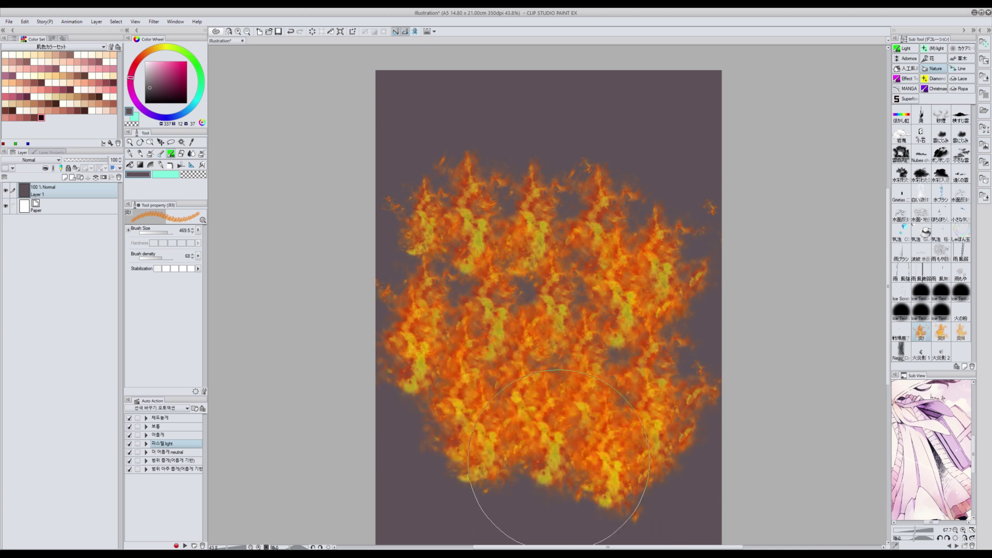
{"action": "left_click", "coordinate": [25, 21]}
{"action": "left_click", "coordinate": [32, 31]}
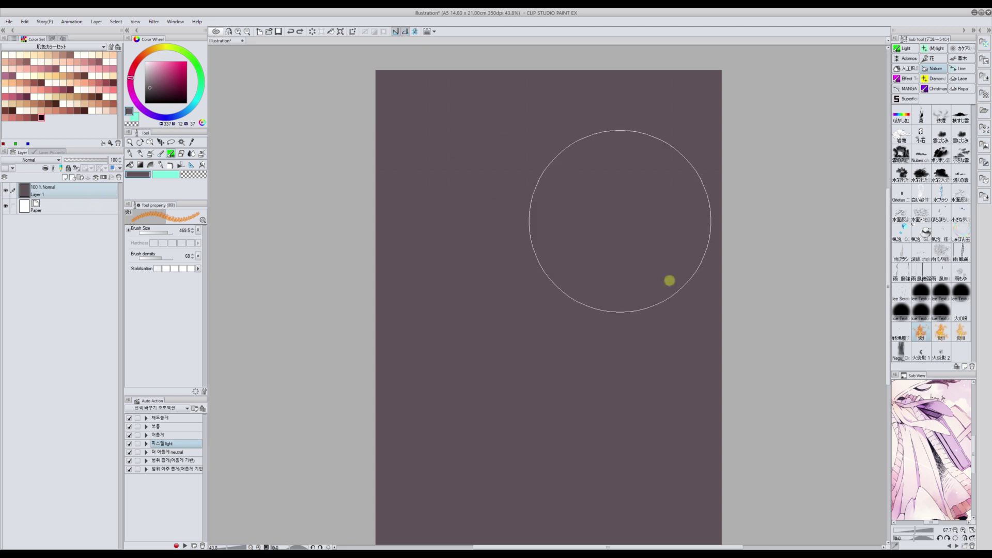
Paint flames over the lower canvas on a new layer set to Screen, and add denser flames on another new layer in Normal mode
{"action": "left_click_drag", "start_coordinate": [889, 302], "coordinate": [887, 315]}
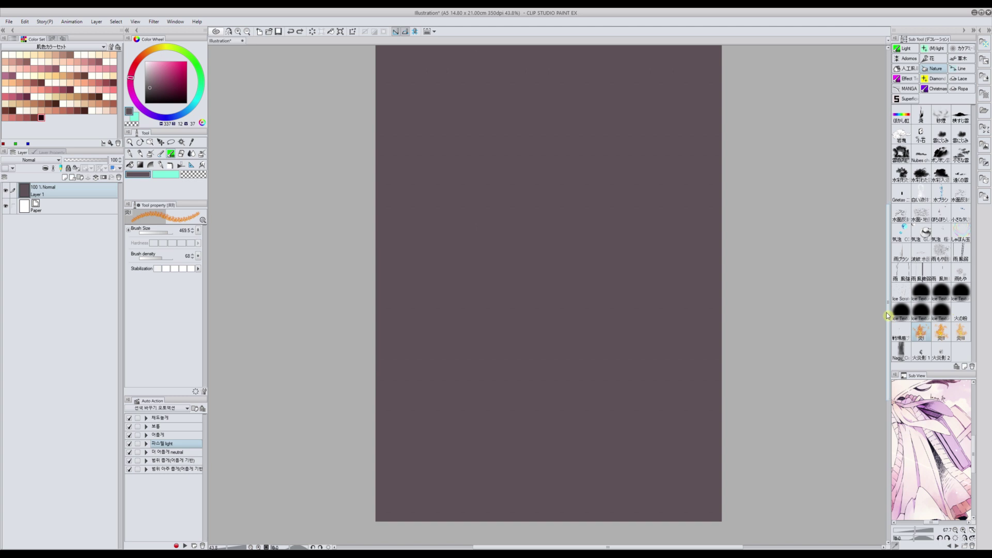
{"action": "left_click", "coordinate": [28, 160]}
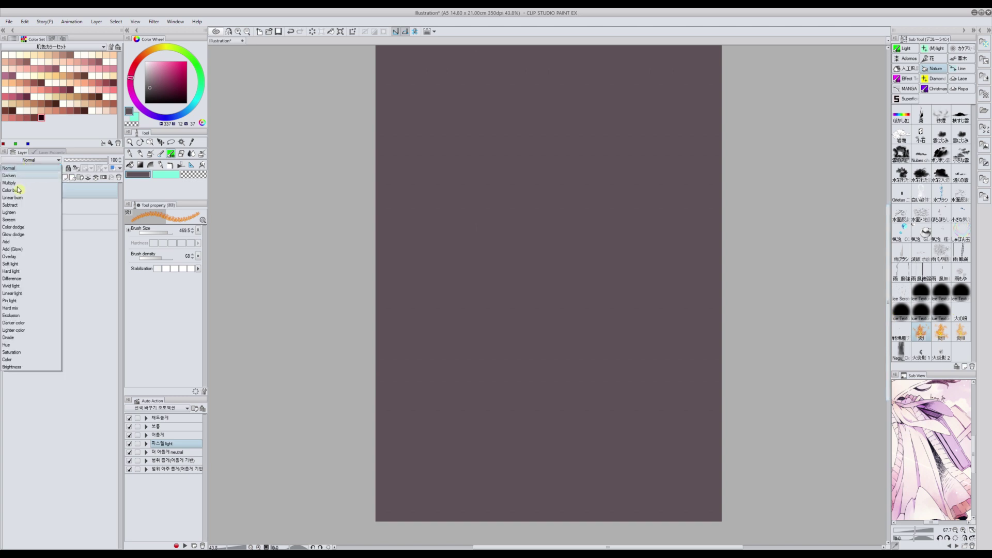
{"action": "key", "text": "Escape"}
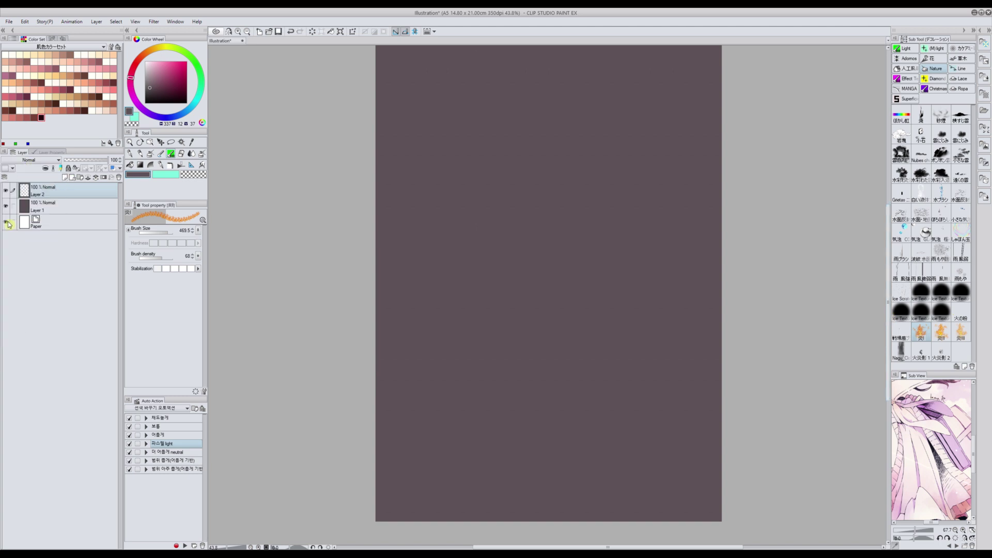
{"action": "mouse_move", "coordinate": [385, 335]}
{"action": "left_mouse_down"}
{"action": "mouse_move", "coordinate": [367, 305]}
{"action": "mouse_move", "coordinate": [510, 324]}
{"action": "mouse_move", "coordinate": [676, 325]}
{"action": "mouse_move", "coordinate": [672, 392]}
{"action": "mouse_move", "coordinate": [409, 408]}
{"action": "mouse_move", "coordinate": [735, 427]}
{"action": "mouse_move", "coordinate": [522, 489]}
{"action": "left_mouse_up"}
{"action": "mouse_move", "coordinate": [429, 472]}
{"action": "left_mouse_down"}
{"action": "mouse_move", "coordinate": [552, 482]}
{"action": "mouse_move", "coordinate": [552, 511]}
{"action": "mouse_move", "coordinate": [453, 504]}
{"action": "mouse_move", "coordinate": [598, 368]}
{"action": "mouse_move", "coordinate": [622, 387]}
{"action": "mouse_move", "coordinate": [662, 338]}
{"action": "mouse_move", "coordinate": [684, 288]}
{"action": "mouse_move", "coordinate": [655, 332]}
{"action": "mouse_move", "coordinate": [588, 294]}
{"action": "mouse_move", "coordinate": [445, 270]}
{"action": "mouse_move", "coordinate": [423, 298]}
{"action": "mouse_move", "coordinate": [435, 281]}
{"action": "mouse_move", "coordinate": [424, 228]}
{"action": "mouse_move", "coordinate": [455, 343]}
{"action": "mouse_move", "coordinate": [618, 255]}
{"action": "mouse_move", "coordinate": [635, 346]}
{"action": "mouse_move", "coordinate": [470, 457]}
{"action": "left_mouse_up"}
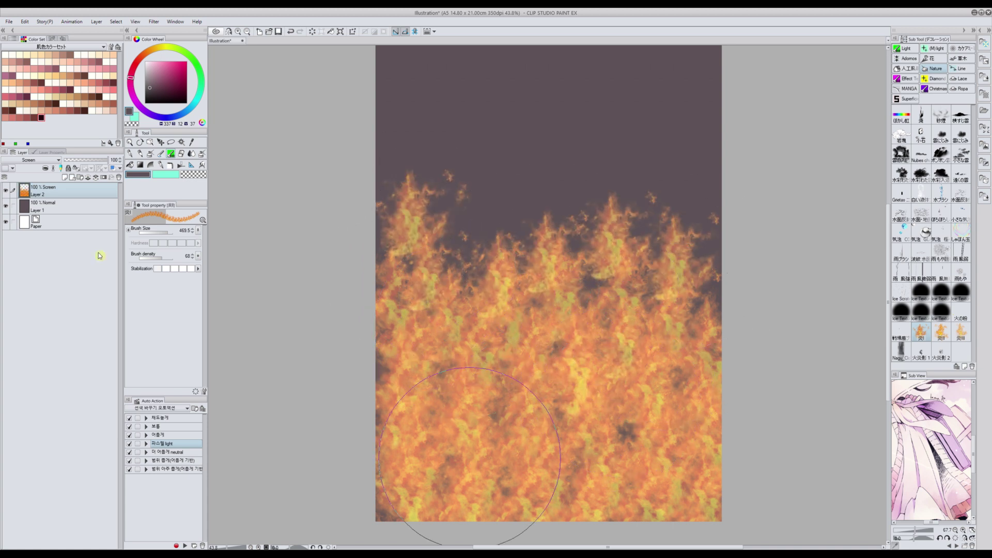
{"action": "left_click", "coordinate": [64, 179]}
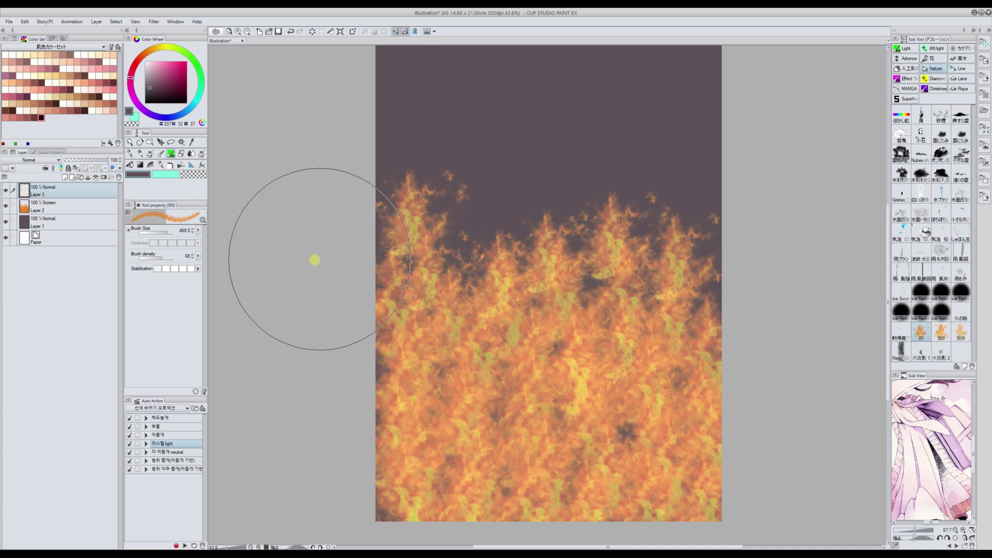
{"action": "mouse_move", "coordinate": [398, 292]}
{"action": "left_mouse_down"}
{"action": "mouse_move", "coordinate": [516, 411]}
{"action": "mouse_move", "coordinate": [542, 310]}
{"action": "mouse_move", "coordinate": [609, 284]}
{"action": "mouse_move", "coordinate": [625, 341]}
{"action": "mouse_move", "coordinate": [568, 336]}
{"action": "mouse_move", "coordinate": [708, 343]}
{"action": "mouse_move", "coordinate": [697, 410]}
{"action": "mouse_move", "coordinate": [620, 465]}
{"action": "mouse_move", "coordinate": [441, 443]}
{"action": "mouse_move", "coordinate": [469, 467]}
{"action": "mouse_move", "coordinate": [419, 521]}
{"action": "mouse_move", "coordinate": [356, 480]}
{"action": "left_mouse_up"}
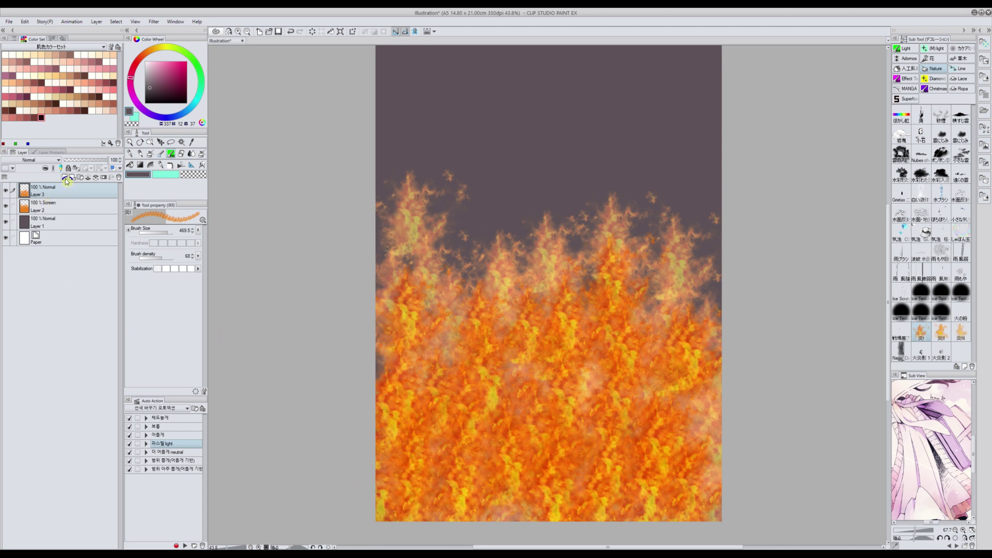
Add a layer in Add (Glow) mode and paint bright flames in the lower centre with the first flame brush at size 469.5
{"action": "left_click", "coordinate": [25, 160]}
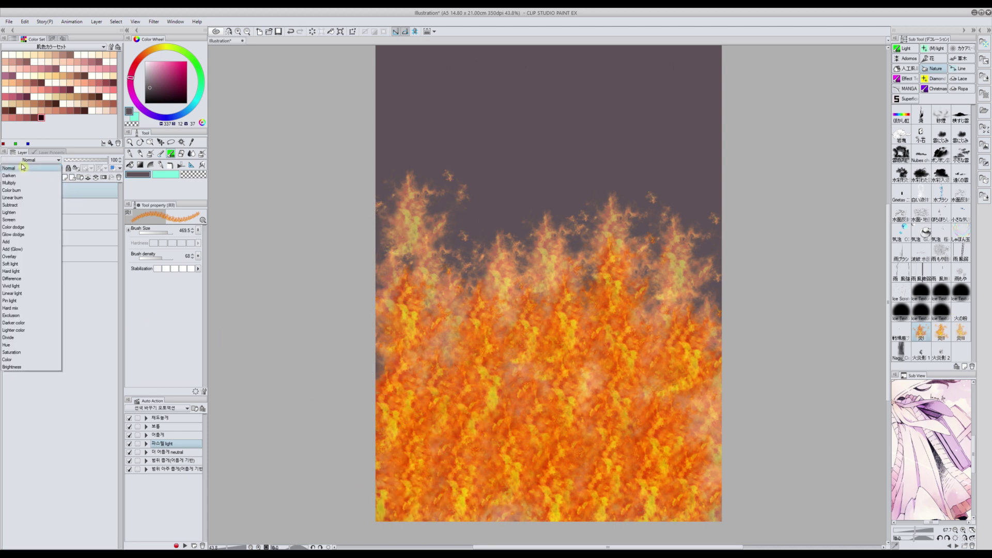
{"action": "left_click", "coordinate": [15, 250]}
{"action": "mouse_move", "coordinate": [403, 382]}
{"action": "left_mouse_down"}
{"action": "mouse_move", "coordinate": [429, 439]}
{"action": "mouse_move", "coordinate": [491, 393]}
{"action": "left_mouse_up"}
{"action": "mouse_move", "coordinate": [542, 360]}
{"action": "left_mouse_down"}
{"action": "mouse_move", "coordinate": [511, 464]}
{"action": "mouse_move", "coordinate": [578, 403]}
{"action": "mouse_move", "coordinate": [618, 519]}
{"action": "left_mouse_up"}
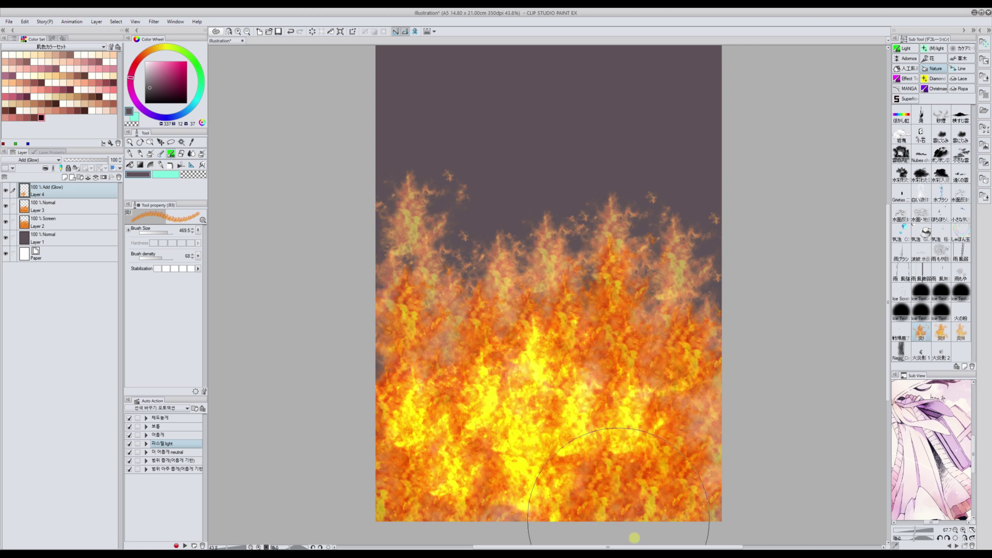
Spread glowing flames across the full width of the lower canvas on the Add (Glow) layer with the second flame brush
{"action": "left_click", "coordinate": [940, 331]}
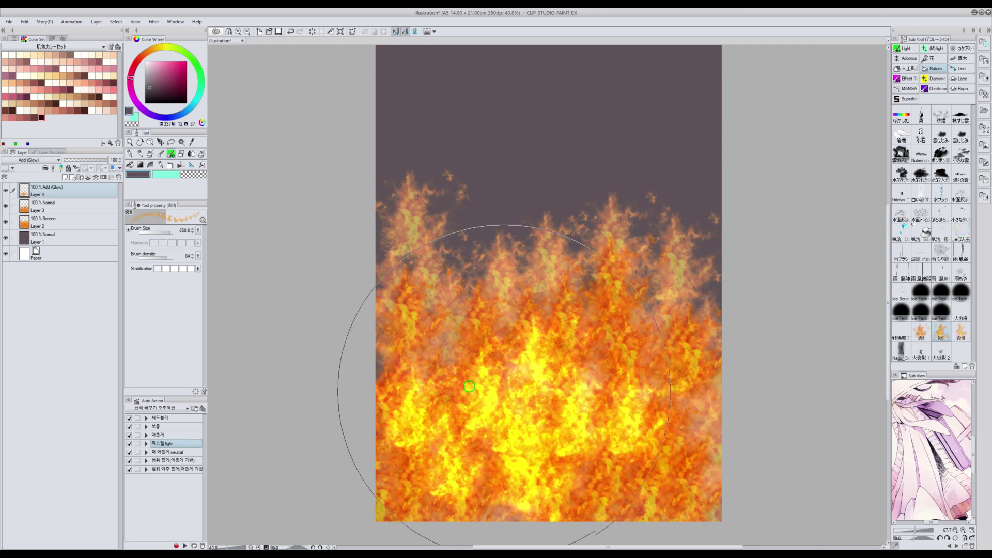
{"action": "left_click_drag", "start_coordinate": [630, 403], "coordinate": [684, 452]}
{"action": "mouse_move", "coordinate": [682, 387]}
{"action": "left_mouse_down"}
{"action": "mouse_move", "coordinate": [658, 475]}
{"action": "mouse_move", "coordinate": [620, 516]}
{"action": "mouse_move", "coordinate": [526, 525]}
{"action": "mouse_move", "coordinate": [405, 476]}
{"action": "mouse_move", "coordinate": [376, 449]}
{"action": "mouse_move", "coordinate": [394, 400]}
{"action": "left_mouse_up"}
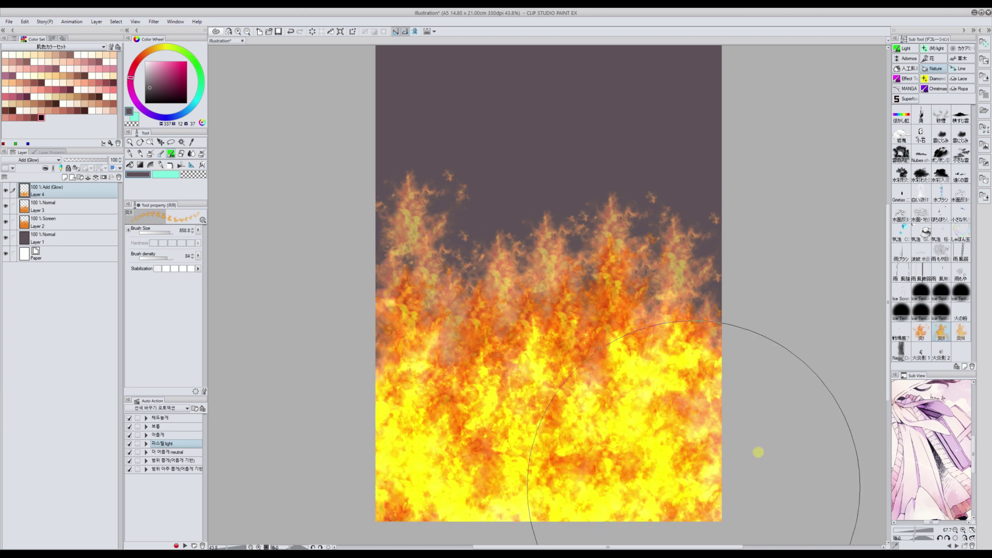
Scatter sparks above and over the flames on a new Normal layer with the 火の粉 brush at size 211.6 and particle size 73.7
{"action": "left_click", "coordinate": [961, 331]}
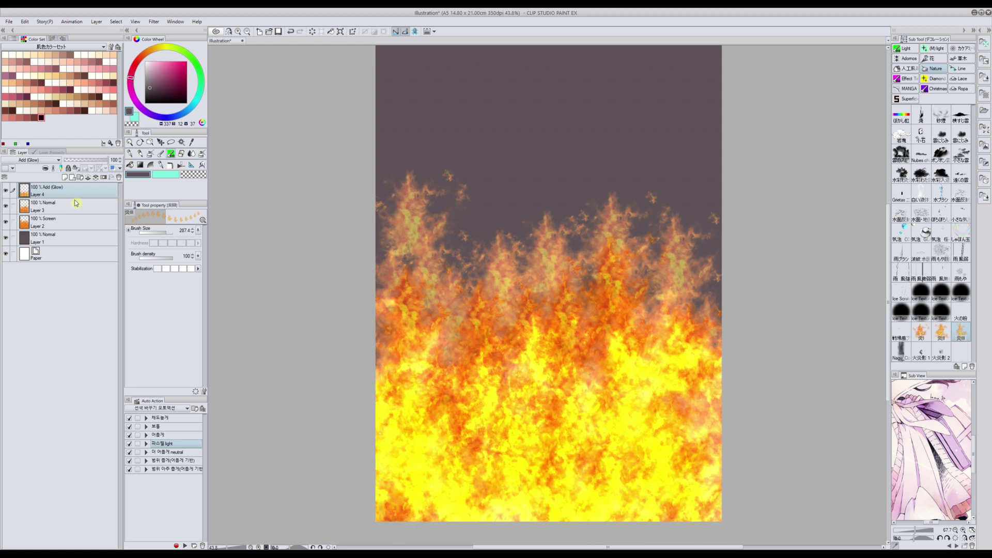
{"action": "left_click", "coordinate": [64, 177]}
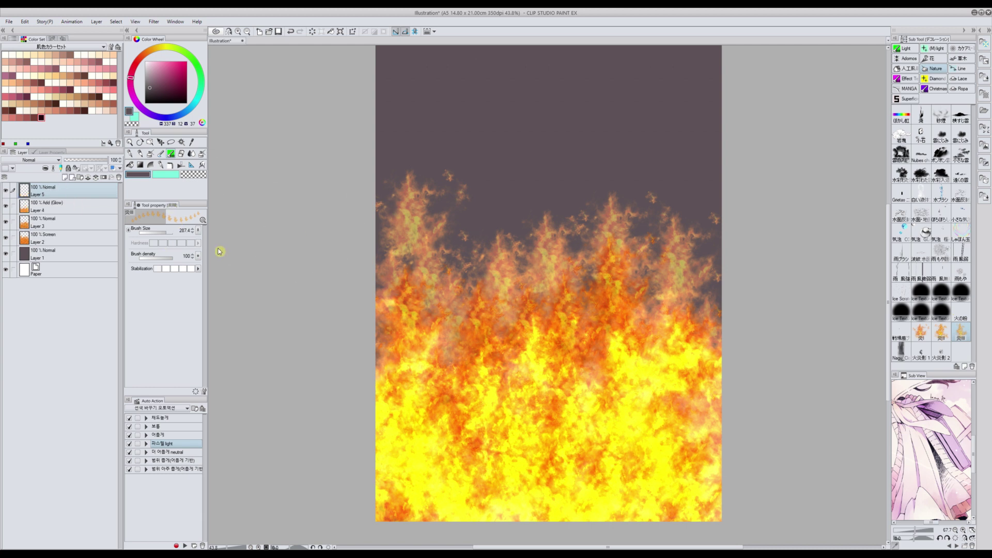
{"action": "left_click", "coordinate": [960, 313]}
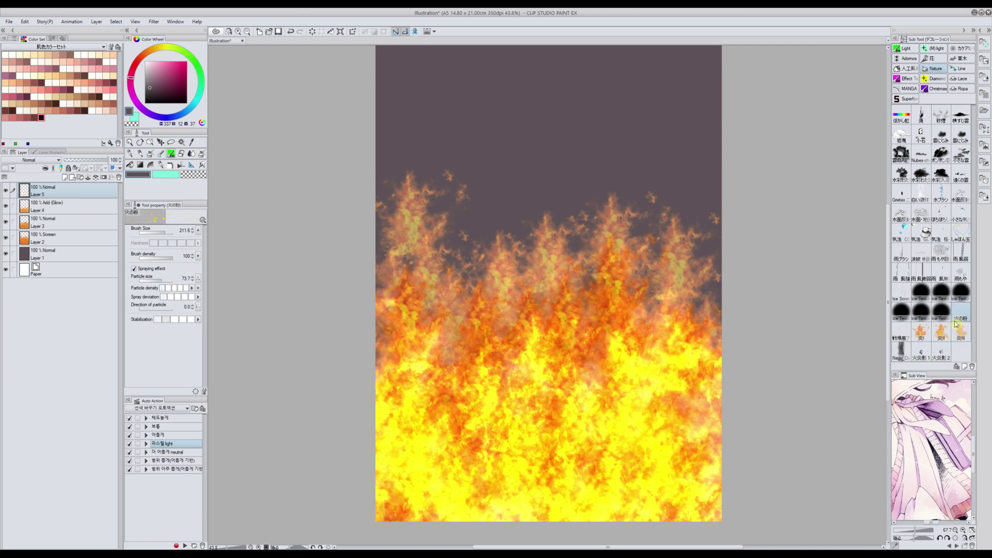
{"action": "left_click", "coordinate": [638, 137]}
{"action": "mouse_move", "coordinate": [595, 186]}
{"action": "left_mouse_down"}
{"action": "mouse_move", "coordinate": [552, 193]}
{"action": "mouse_move", "coordinate": [528, 181]}
{"action": "mouse_move", "coordinate": [505, 280]}
{"action": "mouse_move", "coordinate": [590, 302]}
{"action": "mouse_move", "coordinate": [593, 364]}
{"action": "mouse_move", "coordinate": [554, 380]}
{"action": "mouse_move", "coordinate": [581, 440]}
{"action": "left_mouse_up"}
{"action": "mouse_move", "coordinate": [664, 354]}
{"action": "left_mouse_down"}
{"action": "mouse_move", "coordinate": [458, 327]}
{"action": "mouse_move", "coordinate": [460, 388]}
{"action": "mouse_move", "coordinate": [475, 412]}
{"action": "mouse_move", "coordinate": [442, 231]}
{"action": "mouse_move", "coordinate": [470, 123]}
{"action": "mouse_move", "coordinate": [482, 197]}
{"action": "mouse_move", "coordinate": [472, 239]}
{"action": "mouse_move", "coordinate": [508, 197]}
{"action": "mouse_move", "coordinate": [500, 207]}
{"action": "mouse_move", "coordinate": [522, 257]}
{"action": "mouse_move", "coordinate": [507, 249]}
{"action": "mouse_move", "coordinate": [528, 274]}
{"action": "mouse_move", "coordinate": [549, 175]}
{"action": "mouse_move", "coordinate": [555, 246]}
{"action": "mouse_move", "coordinate": [580, 112]}
{"action": "mouse_move", "coordinate": [618, 73]}
{"action": "mouse_move", "coordinate": [614, 145]}
{"action": "mouse_move", "coordinate": [570, 124]}
{"action": "mouse_move", "coordinate": [493, 213]}
{"action": "mouse_move", "coordinate": [401, 132]}
{"action": "mouse_move", "coordinate": [405, 183]}
{"action": "mouse_move", "coordinate": [685, 207]}
{"action": "left_mouse_up"}
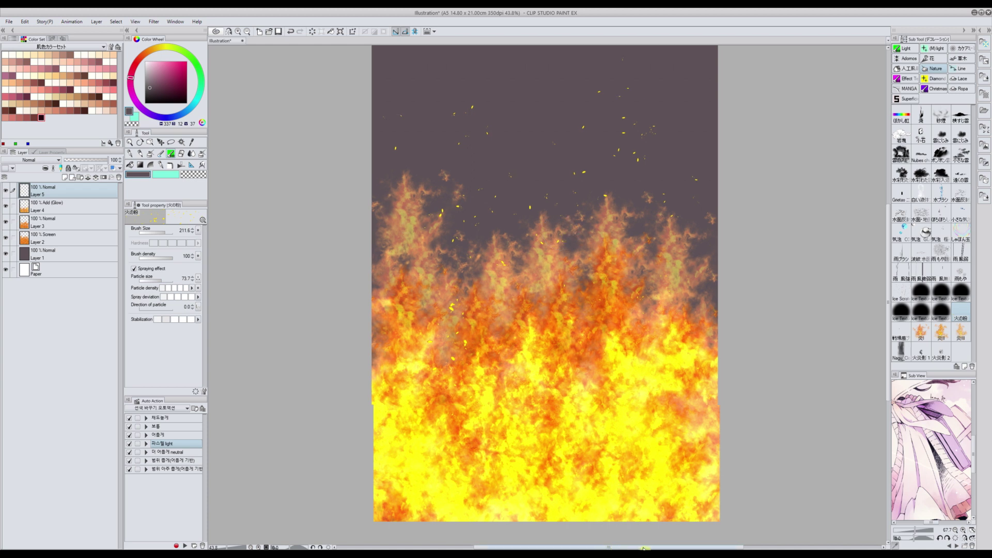
{"action": "left_click_drag", "start_coordinate": [605, 548], "coordinate": [610, 548]}
{"action": "left_click_drag", "start_coordinate": [845, 347], "coordinate": [892, 368]}
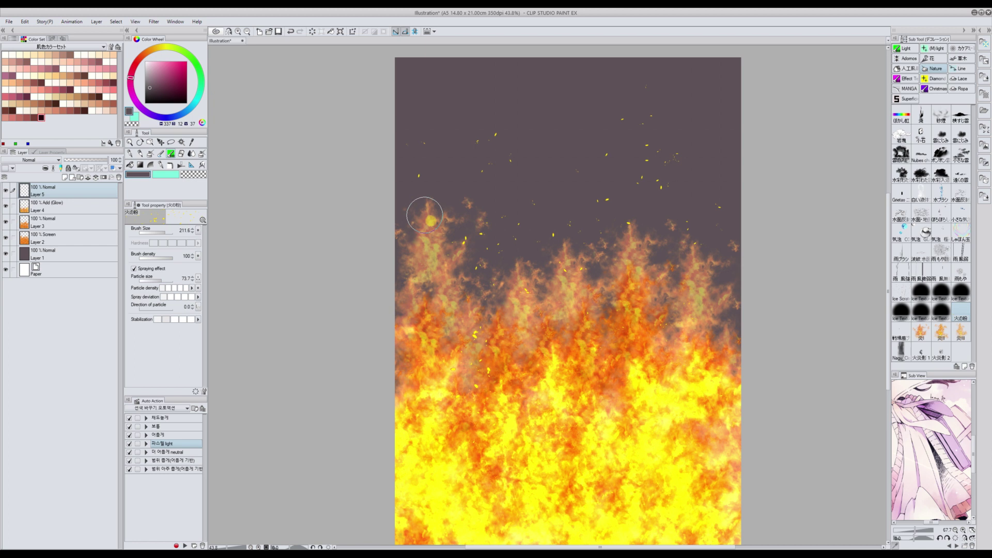
Draw a white heart outline above the flames with the 丸ペン at size 67.0
{"action": "left_click", "coordinate": [130, 153]}
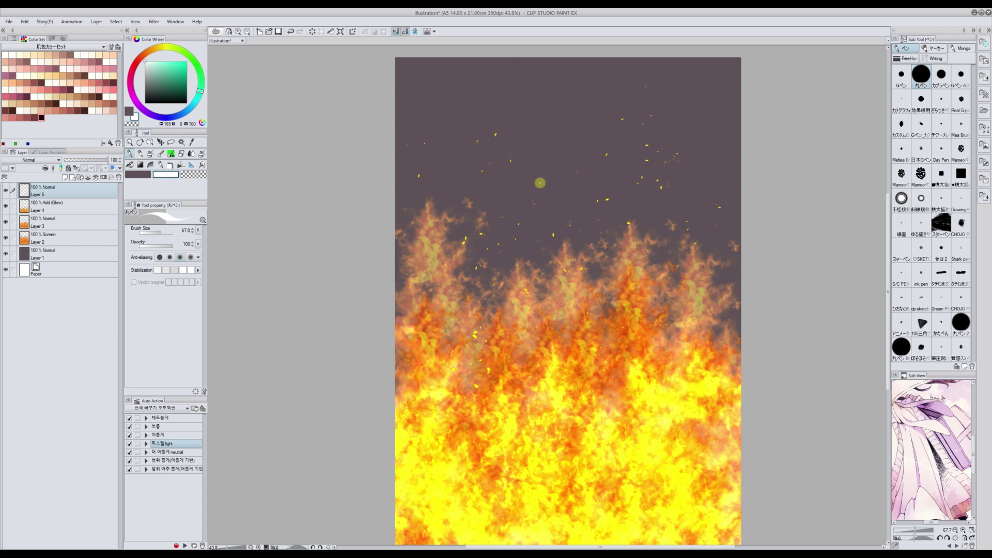
{"action": "mouse_move", "coordinate": [551, 174]}
{"action": "left_mouse_down"}
{"action": "mouse_move", "coordinate": [563, 133]}
{"action": "mouse_move", "coordinate": [551, 105]}
{"action": "mouse_move", "coordinate": [550, 180]}
{"action": "left_mouse_up"}
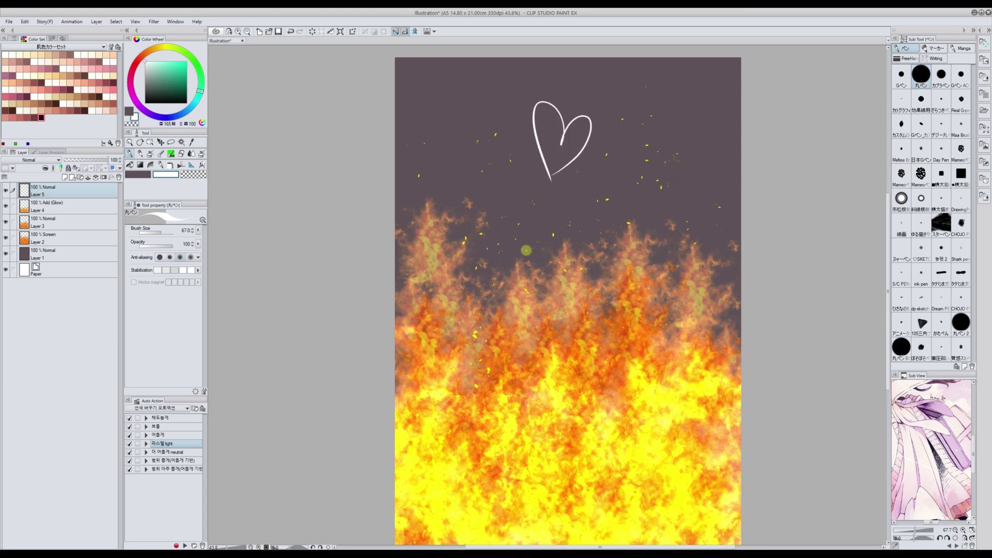